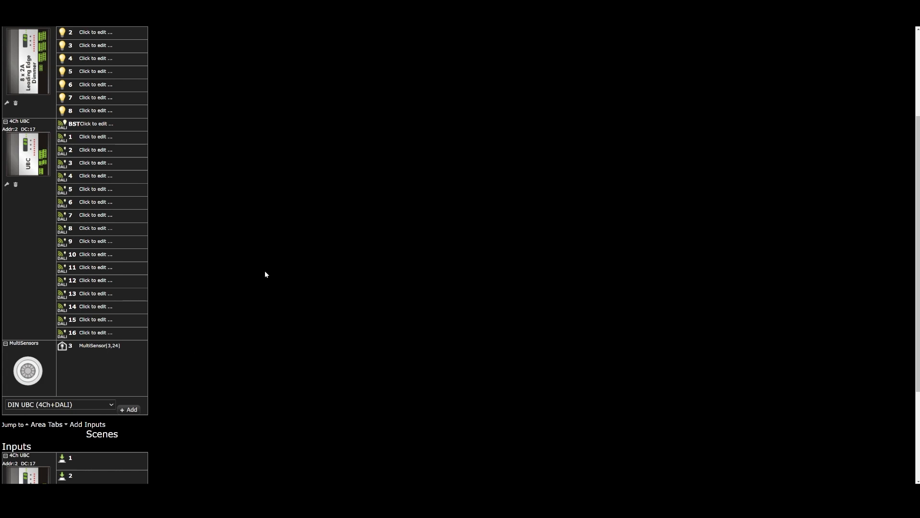
# Set all four channels of the 4Ch UBC to NO PIR Sensor Input and save the module configuration.
pyautogui.click(7, 186)
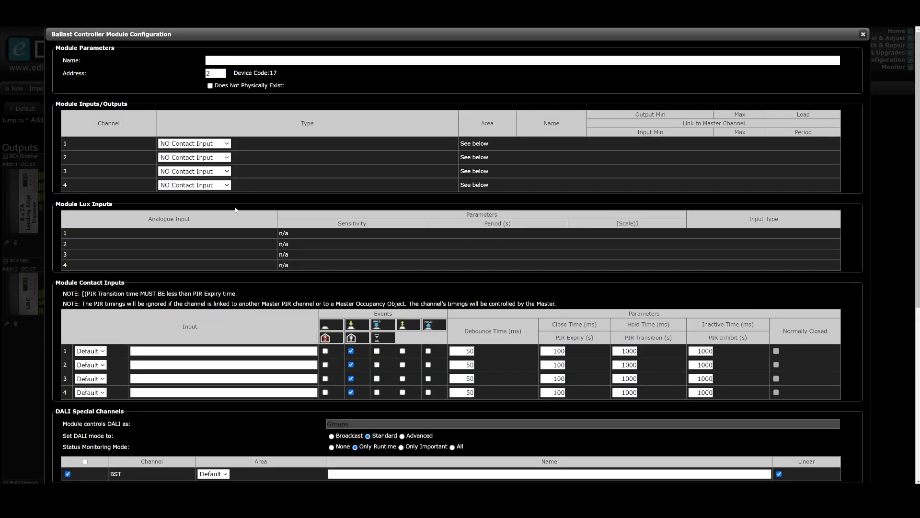
pyautogui.click(198, 143)
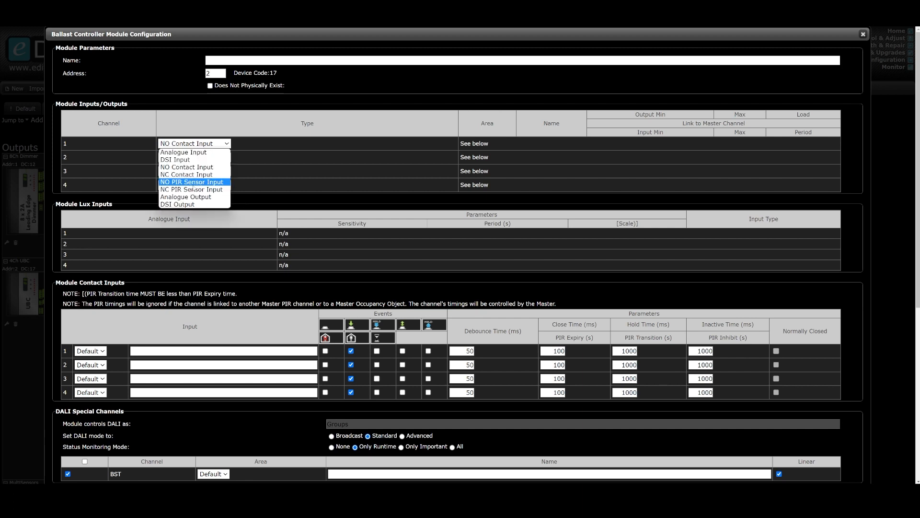
pyautogui.click(201, 183)
pyautogui.click(205, 163)
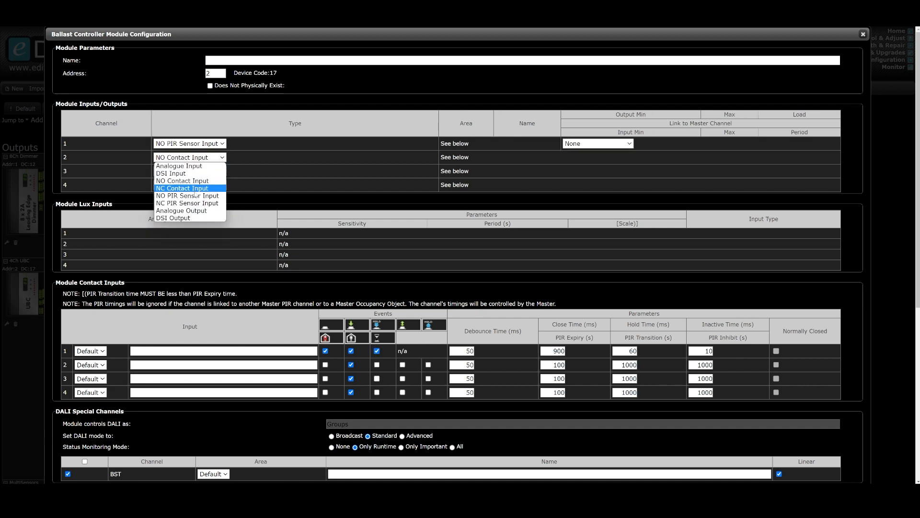
pyautogui.click(202, 197)
pyautogui.click(203, 170)
pyautogui.click(202, 210)
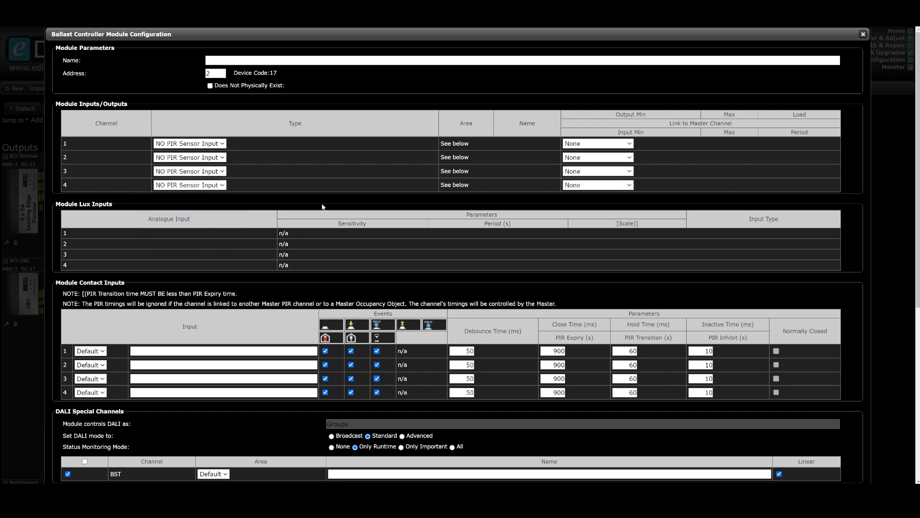
pyautogui.scroll(-3, 336, 205)
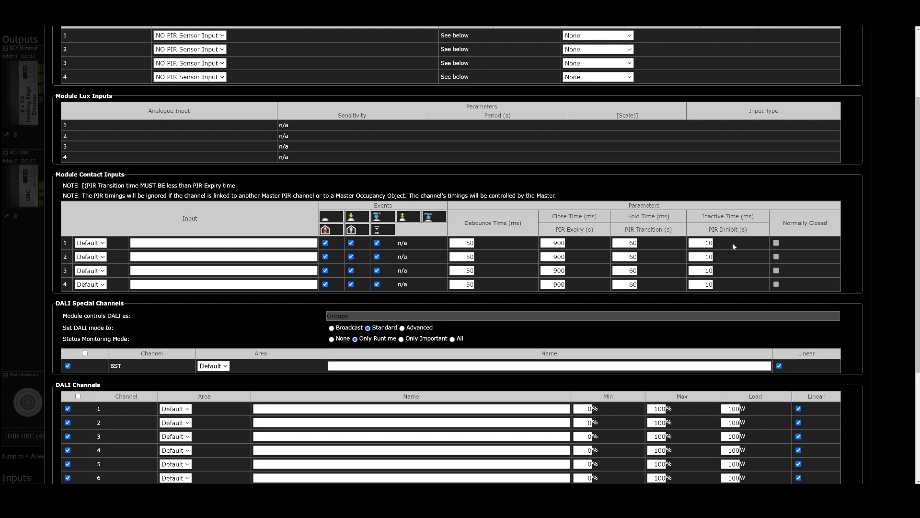
pyautogui.scroll(-1, 643, 305)
pyautogui.scroll(-4, 643, 305)
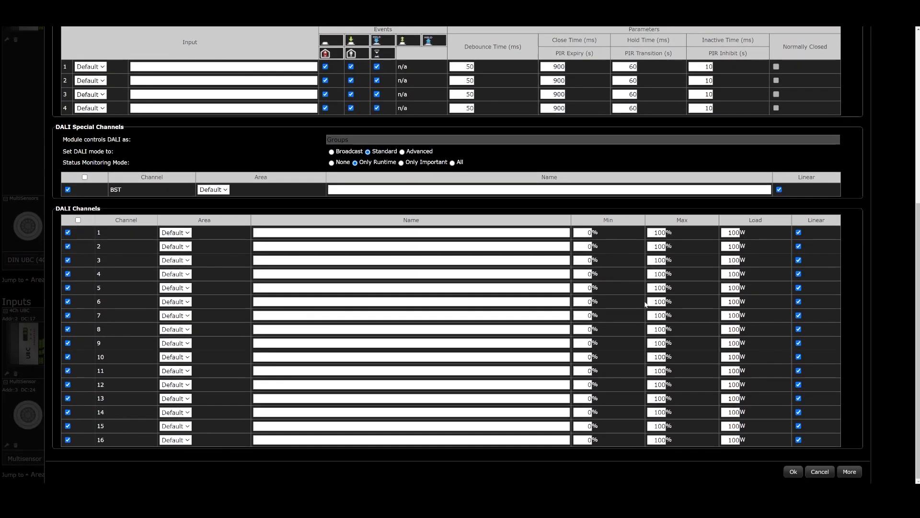
pyautogui.click(794, 472)
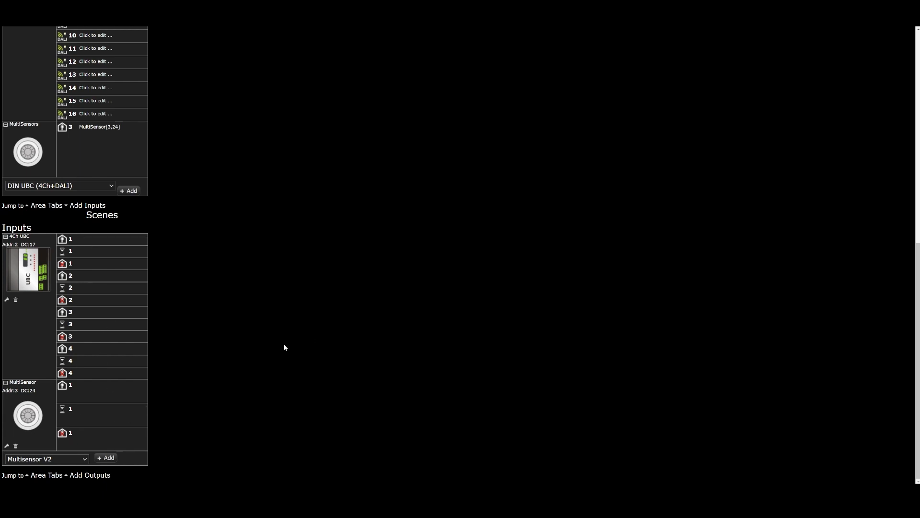
# Create an area named mbus sensor example and assign the multisensor at address 3 to it as pir 1.
pyautogui.scroll(5, 263, 366)
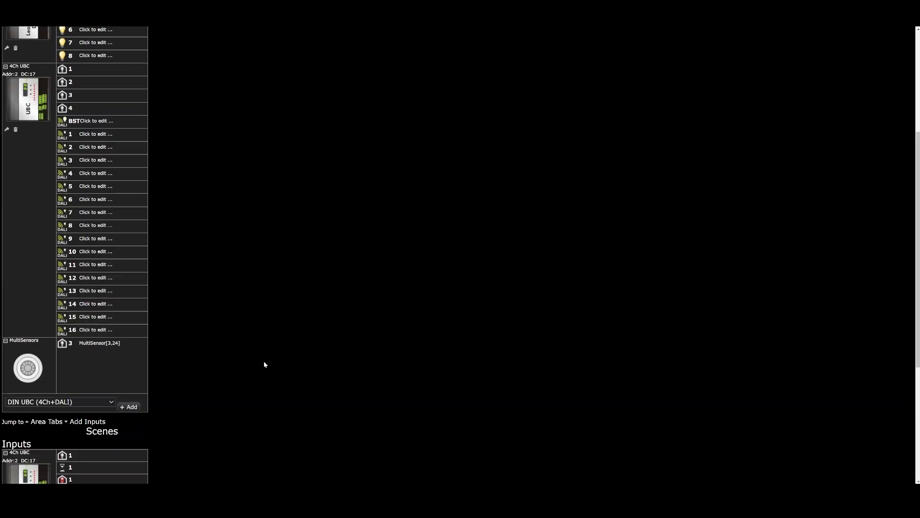
pyautogui.scroll(5, 264, 364)
pyautogui.click(54, 109)
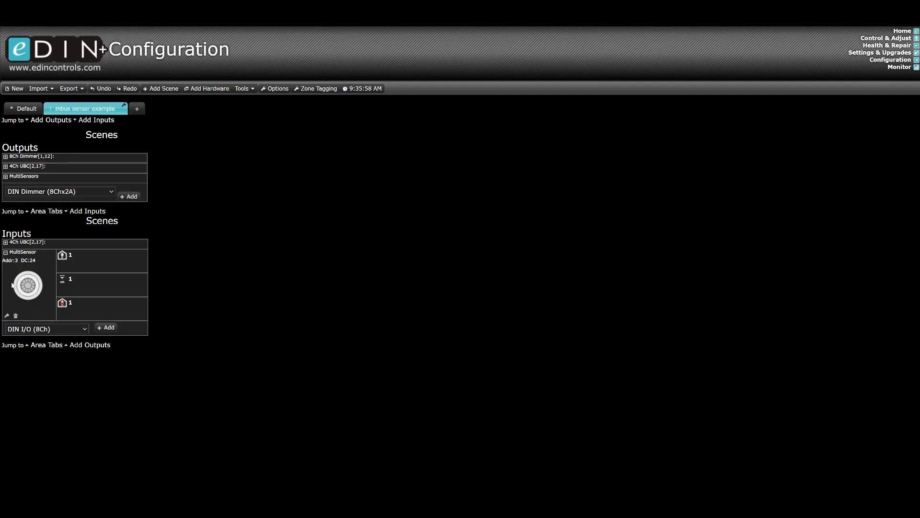
pyautogui.click(8, 316)
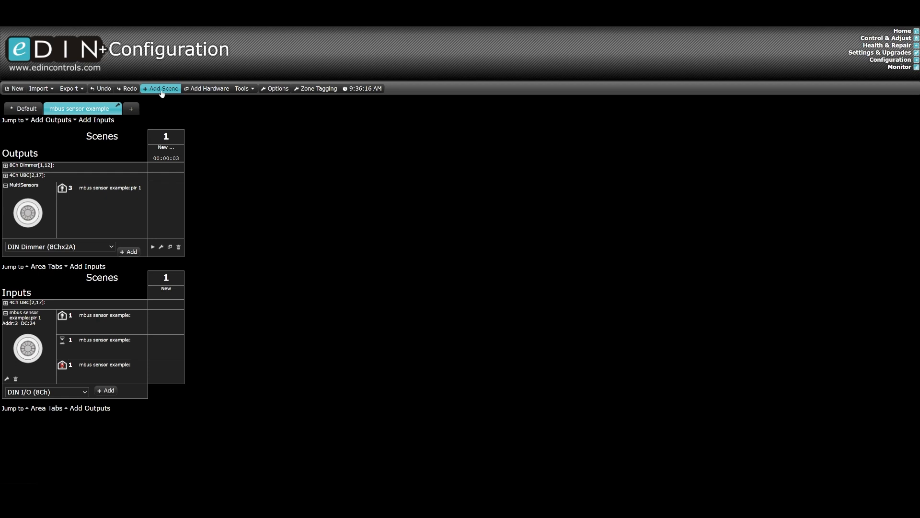
# Add three scenes to the mbus sensor example area and name them ON, DIM and OFF.
pyautogui.click(162, 90)
pyautogui.click(162, 89)
pyautogui.click(166, 149)
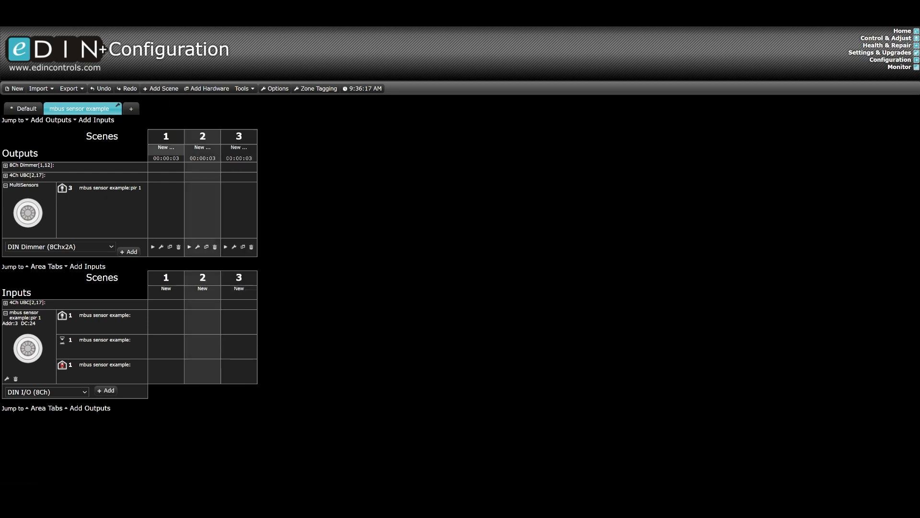
pyautogui.write('ON')
pyautogui.click(188, 150)
pyautogui.write('DIM')
pyautogui.click(239, 149)
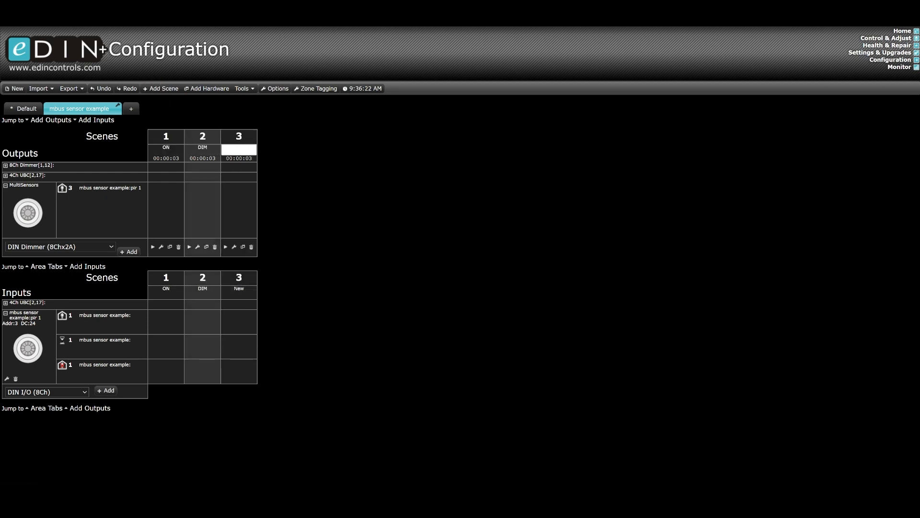
# Assign channel 1 of the 8Ch dimmer to the mbus sensor example area and name it ch 1.
pyautogui.click(151, 239)
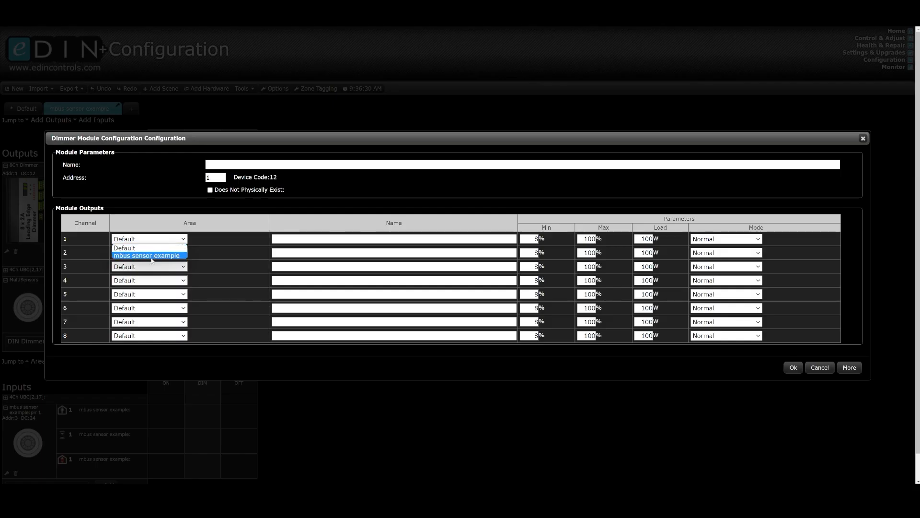
pyautogui.click(151, 257)
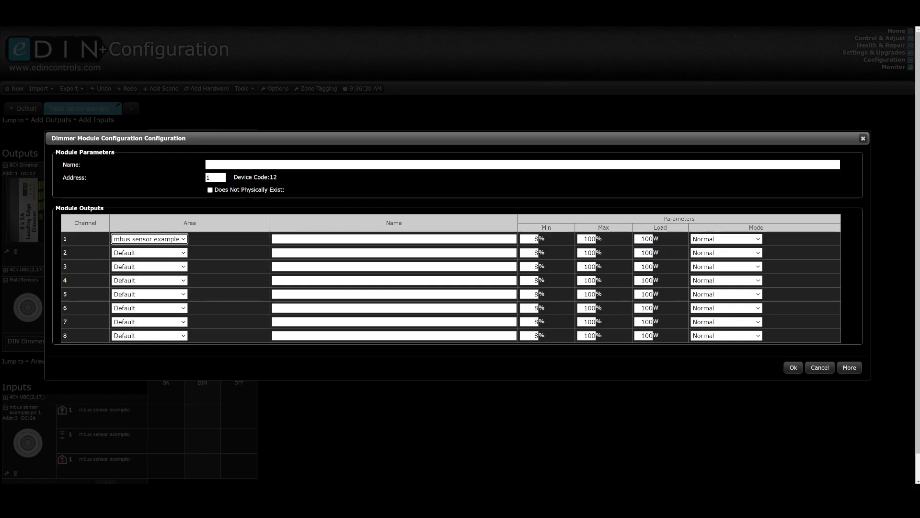
pyautogui.click(335, 238)
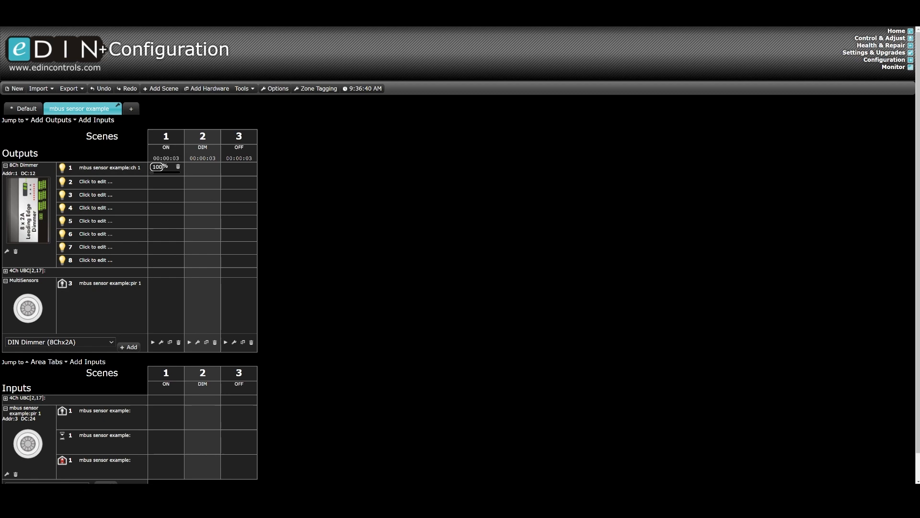
# Set the level of dimmer channel ch 1 to 100% in scene ON, 30% in DIM and 0% in OFF.
pyautogui.click(204, 172)
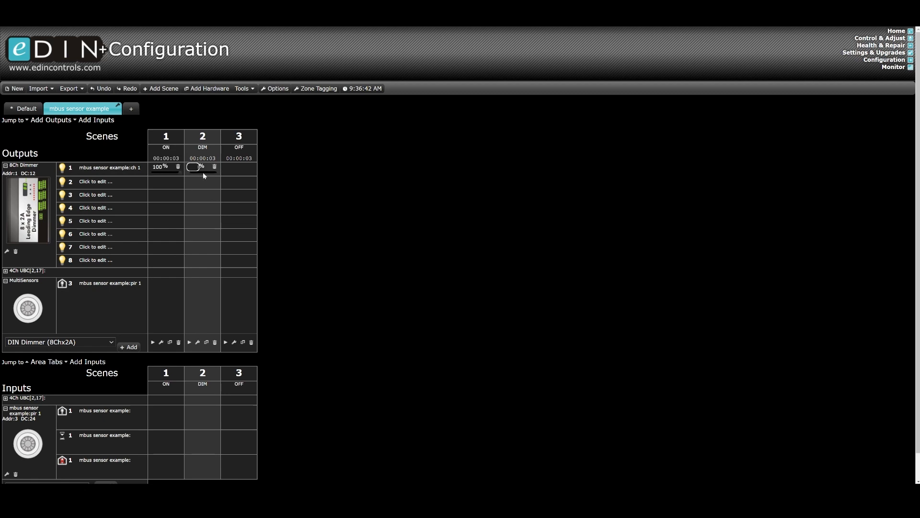
pyautogui.click(230, 169)
pyautogui.write('0')
pyautogui.click(317, 179)
# Make pir 1's occupied event trigger scene ON, its transition event trigger DIM and its vacant event trigger OFF.
pyautogui.scroll(-1, 310, 266)
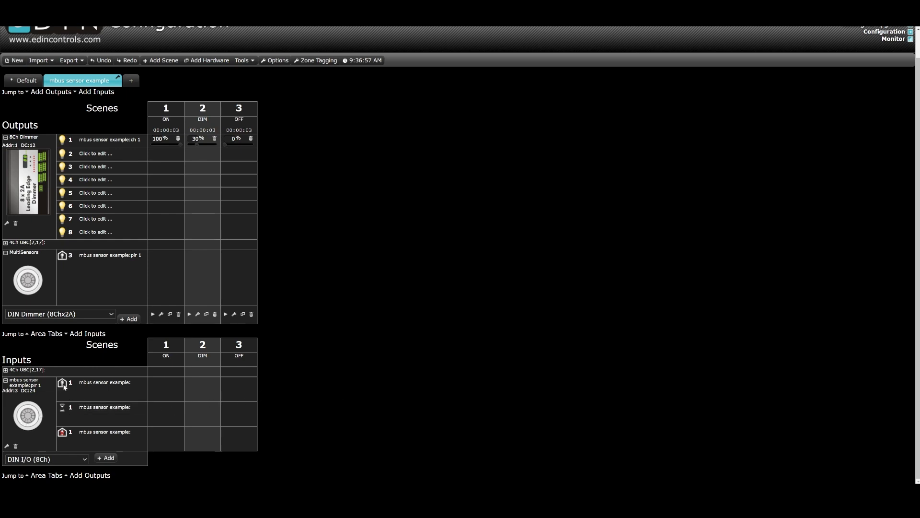
pyautogui.click(166, 383)
# Examine the PIR expiry, transition and inhibit times in pir 1's module configuration.
pyautogui.click(6, 446)
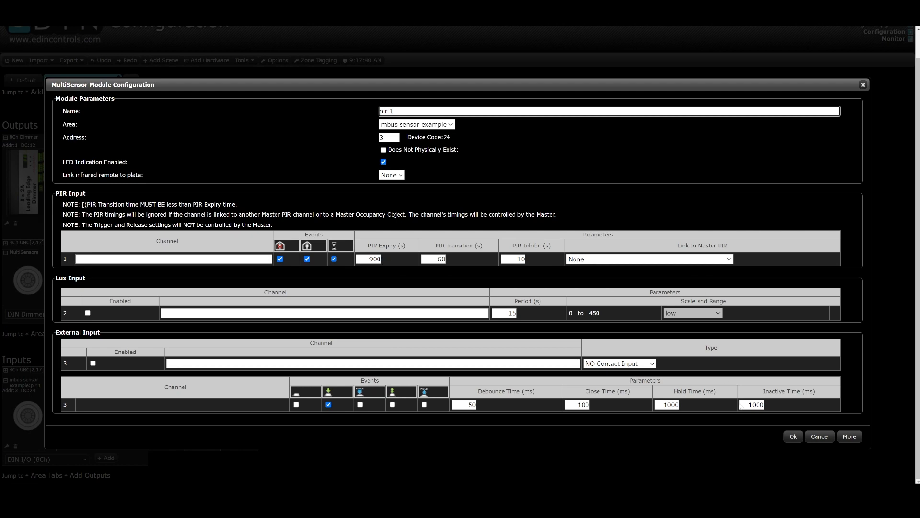
pyautogui.click(793, 435)
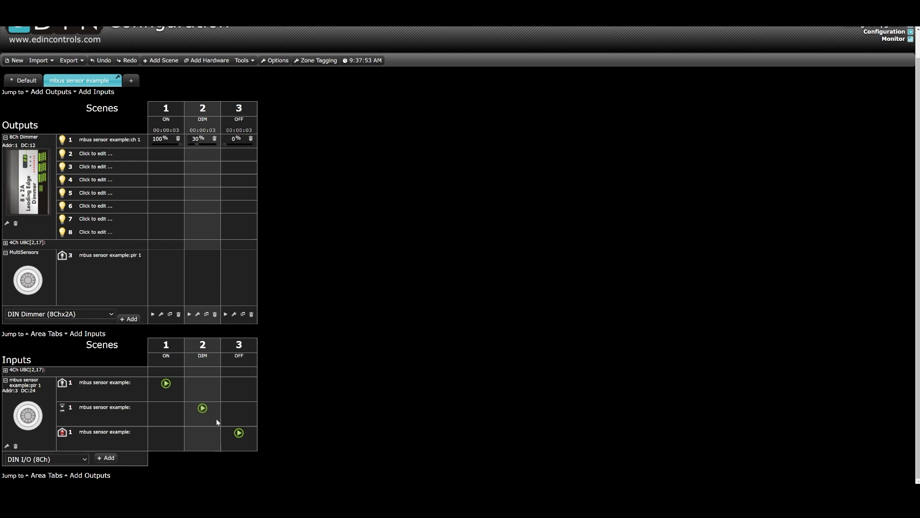
pyautogui.click(7, 446)
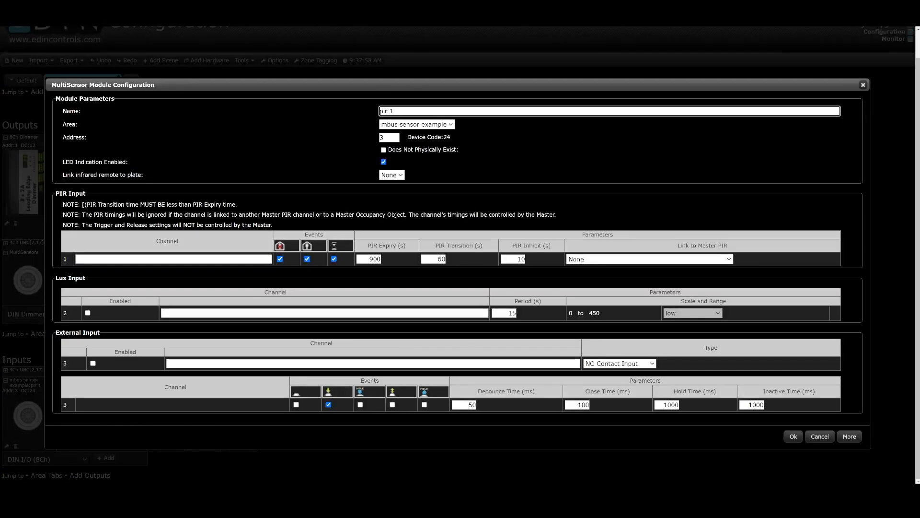
pyautogui.click(794, 436)
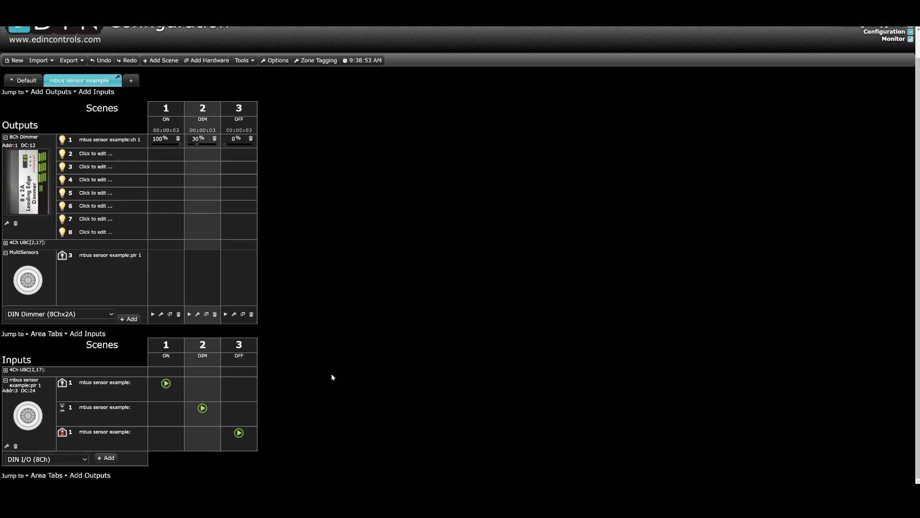
# Add a second Multisensor V2 to the inputs.
pyautogui.click(57, 460)
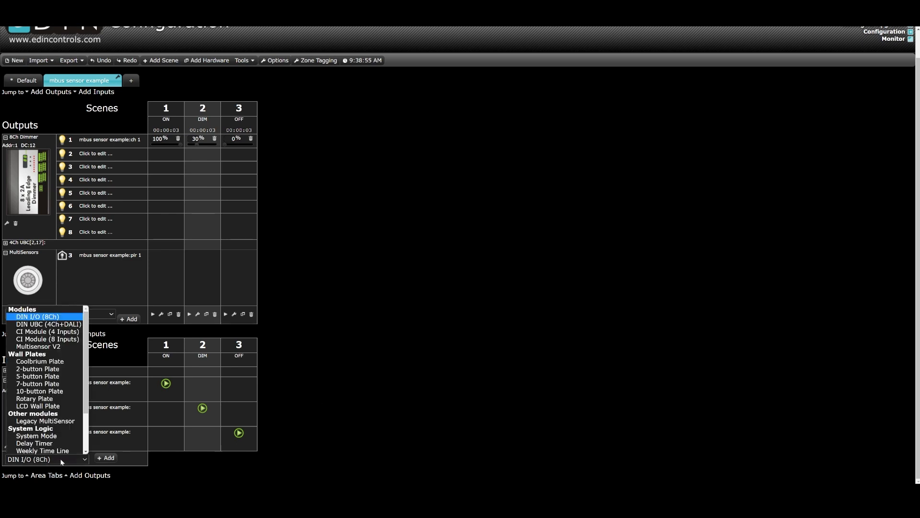
pyautogui.scroll(-1, 67, 412)
pyautogui.scroll(1, 70, 409)
pyautogui.click(59, 346)
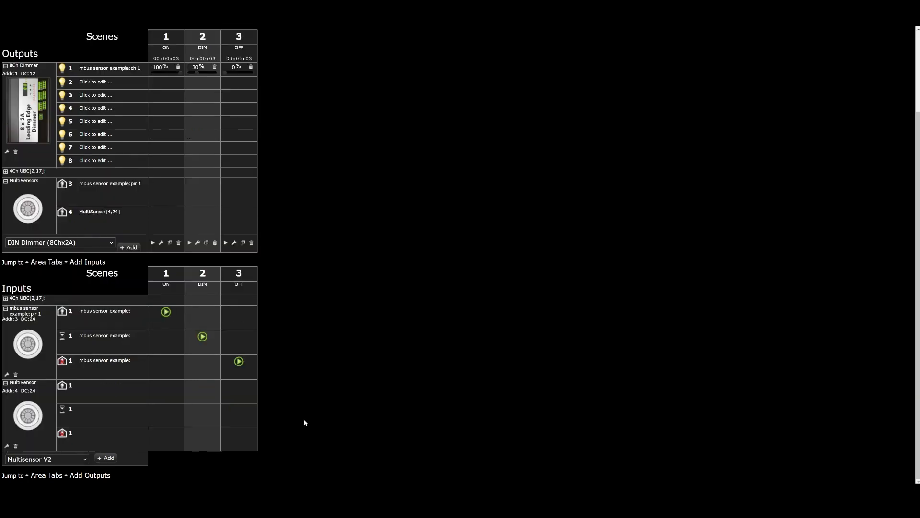
# Link the PIR input of the new multisensor at address 4 to the master PIR mbus sensor example:pir 1-1.
pyautogui.click(7, 446)
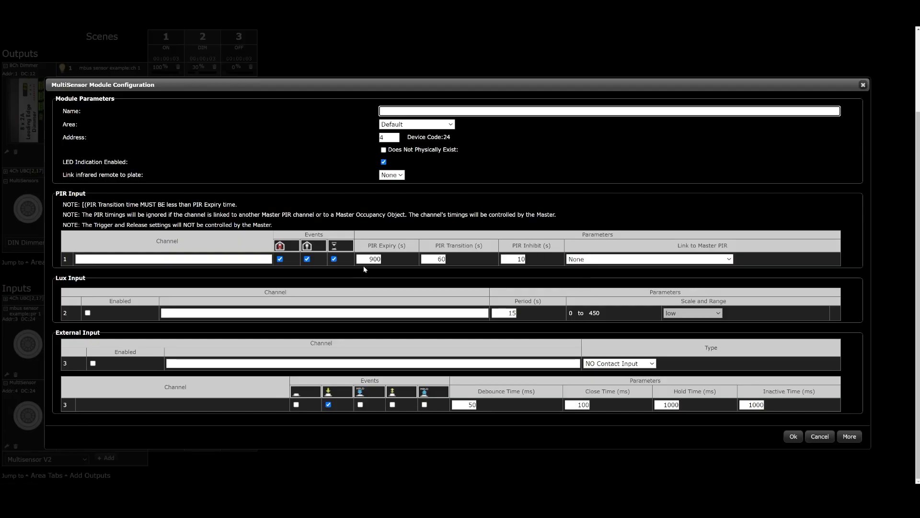
pyautogui.click(606, 260)
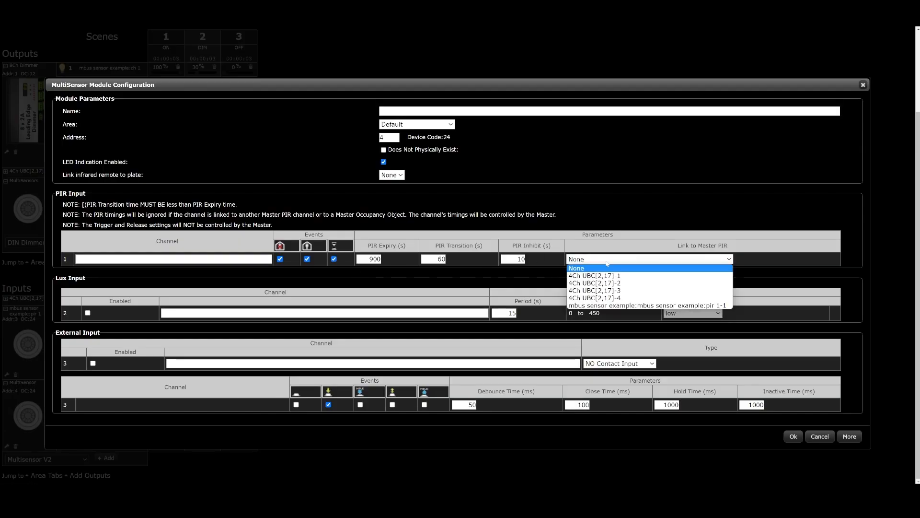
pyautogui.click(607, 305)
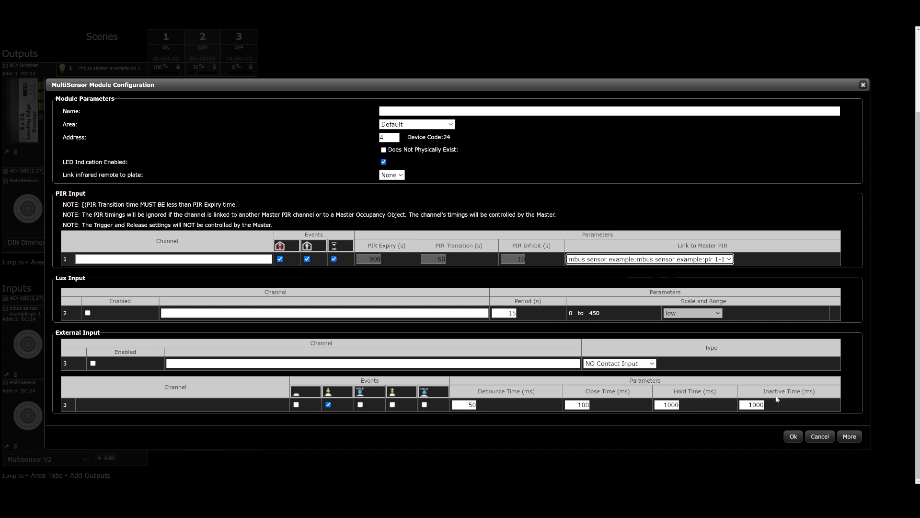
pyautogui.click(786, 437)
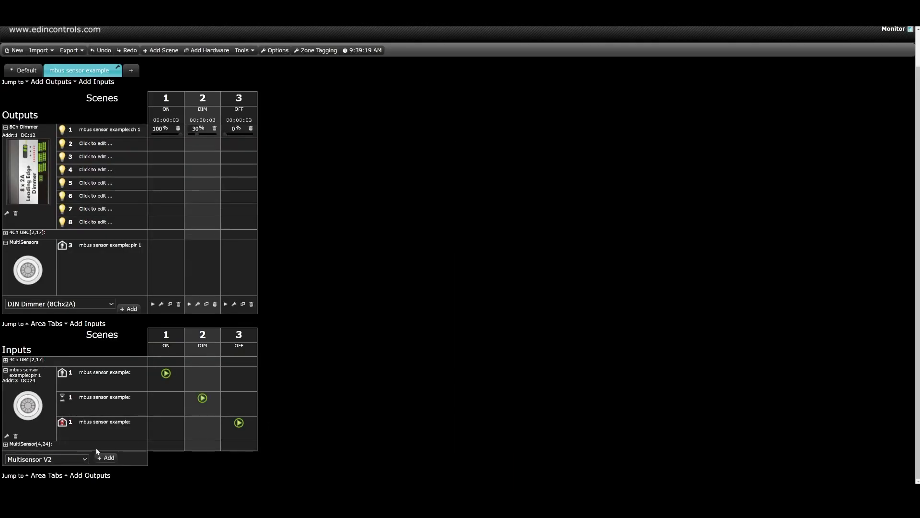
# Assign the linked multisensor at address 4 to the mbus sensor example area.
pyautogui.click(5, 444)
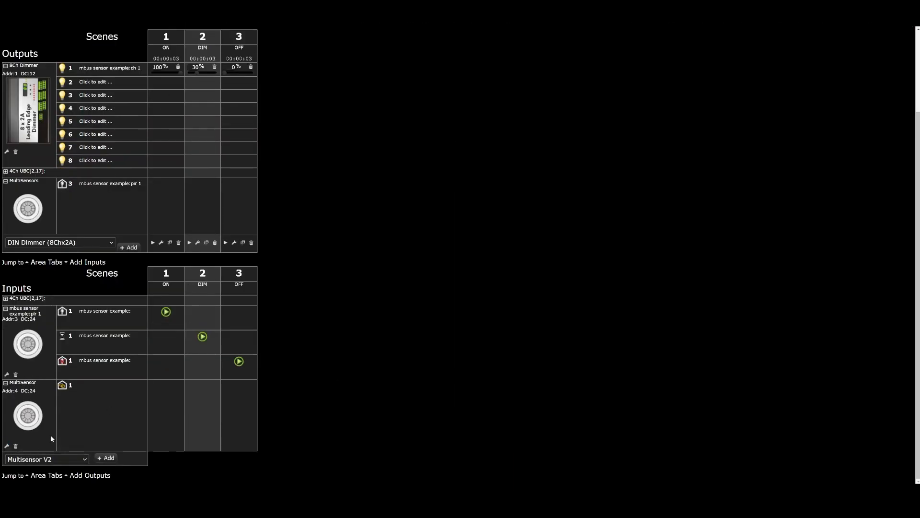
pyautogui.click(6, 446)
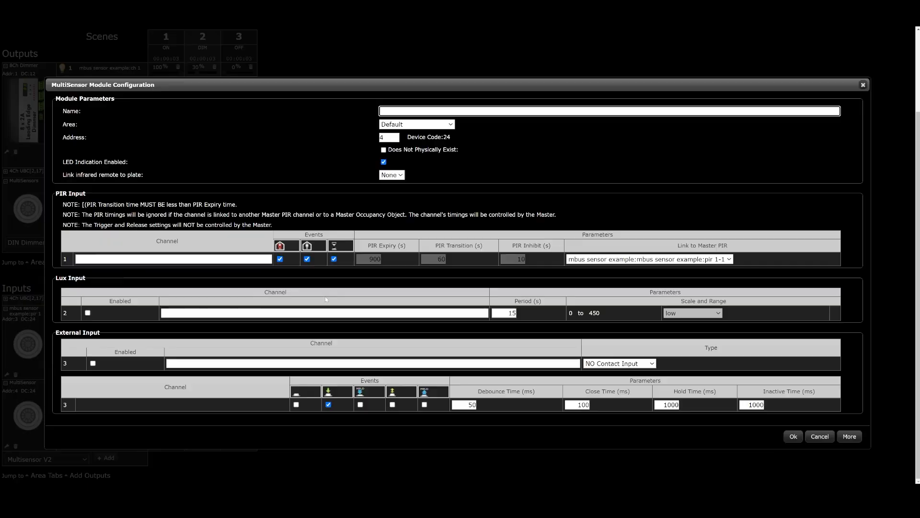
pyautogui.click(415, 125)
pyautogui.click(414, 140)
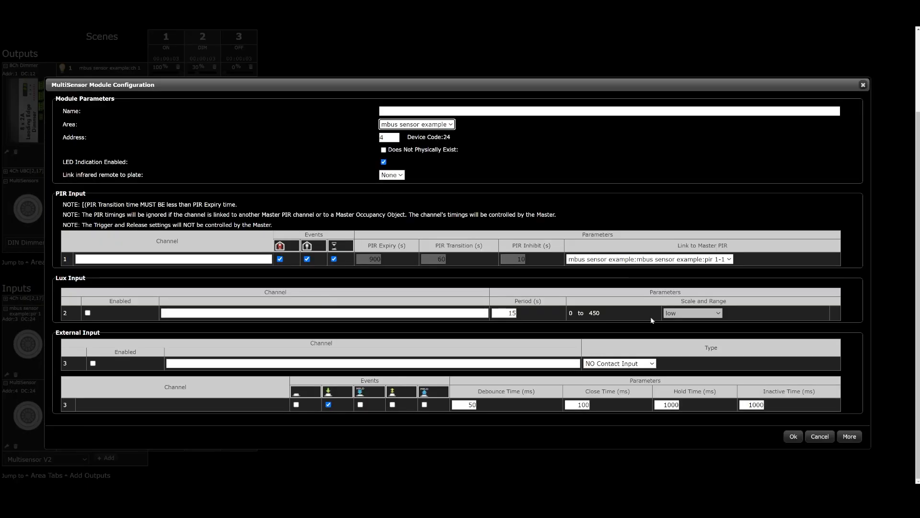
pyautogui.click(798, 439)
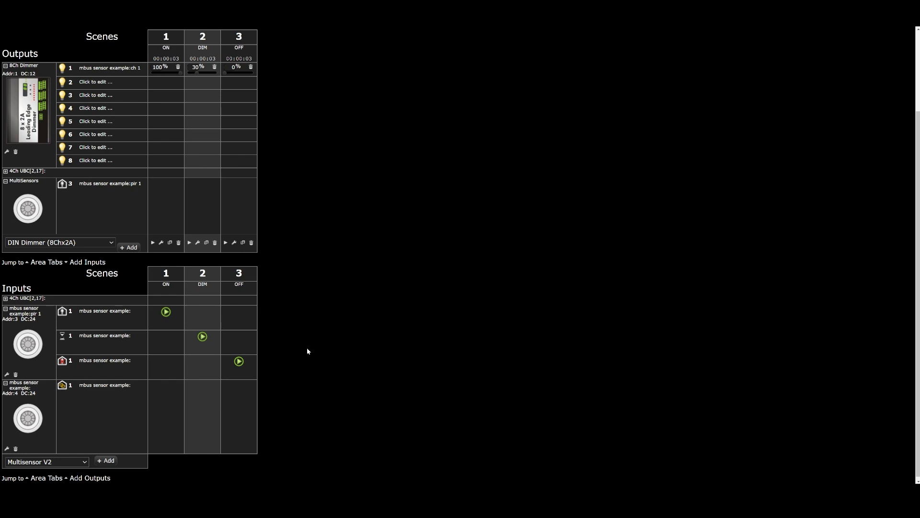
# Assign the four PIR sensor inputs of the 4Ch UBC to a new area named contact input sensors.
pyautogui.scroll(1, 335, 354)
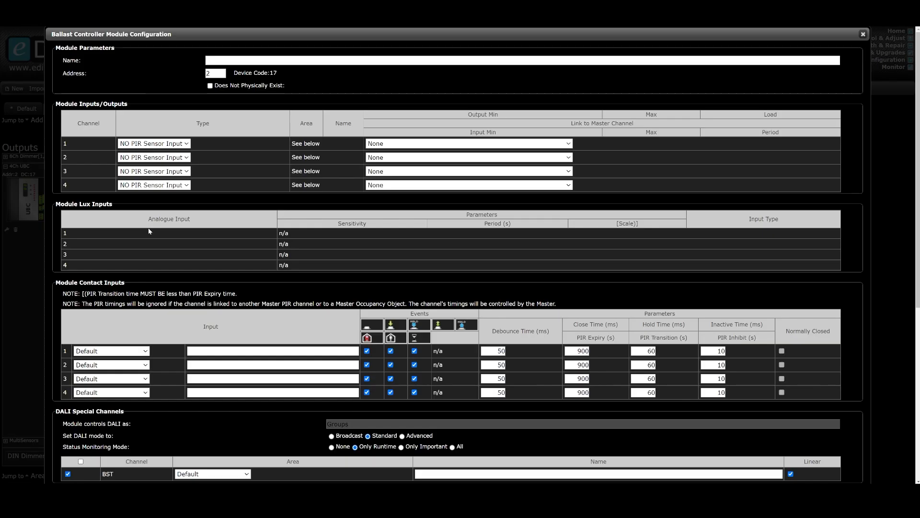
pyautogui.scroll(-3, 130, 281)
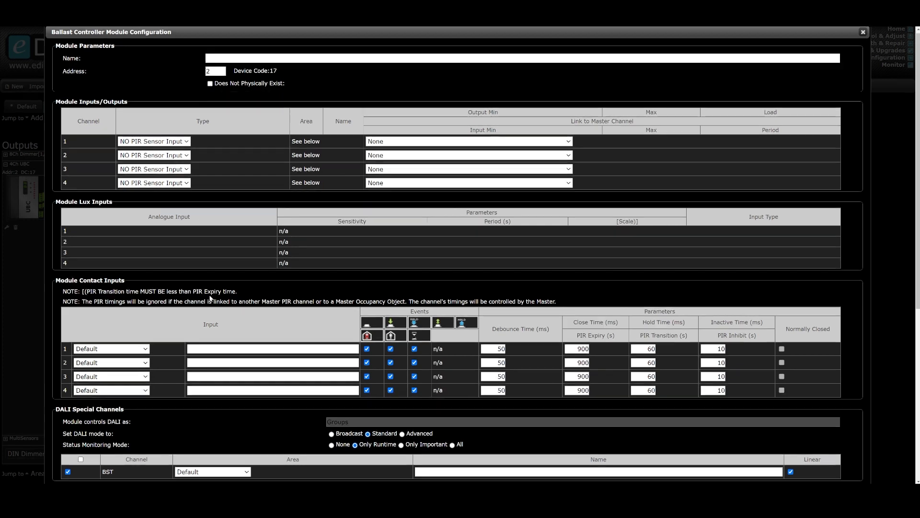
pyautogui.click(131, 281)
pyautogui.click(131, 302)
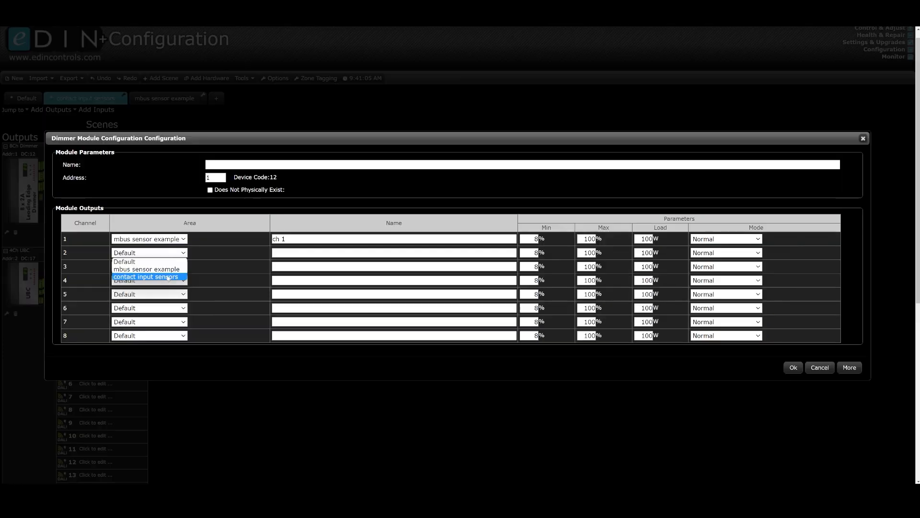
# Assign channel 2 of the 8Ch dimmer to the contact input sensors area and name it ch 2.
pyautogui.click(168, 277)
pyautogui.click(274, 253)
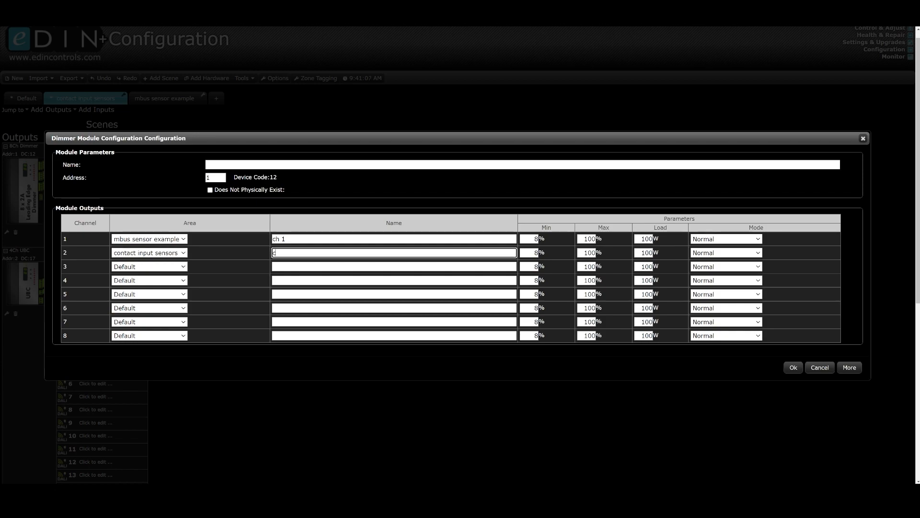
pyautogui.write('ch')
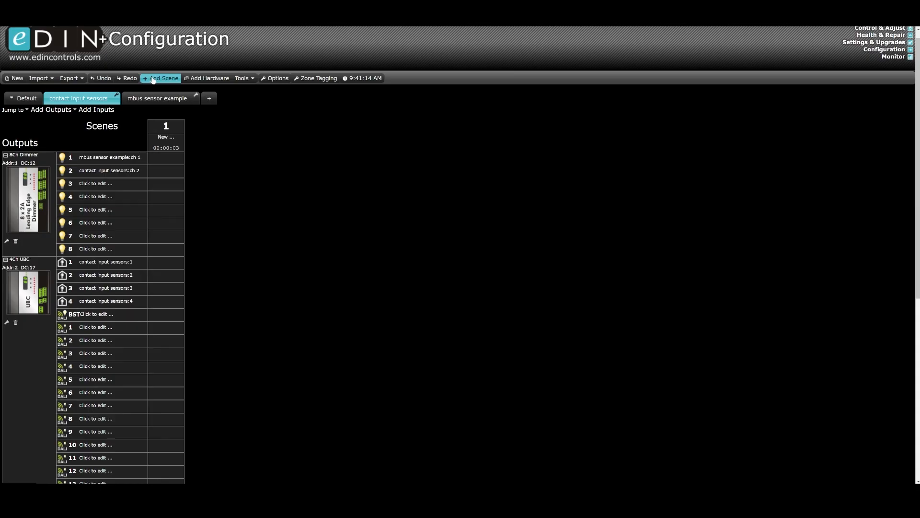
# Add three scenes to the contact input sensors area and name them ON, Dim and off.
pyautogui.click(161, 78)
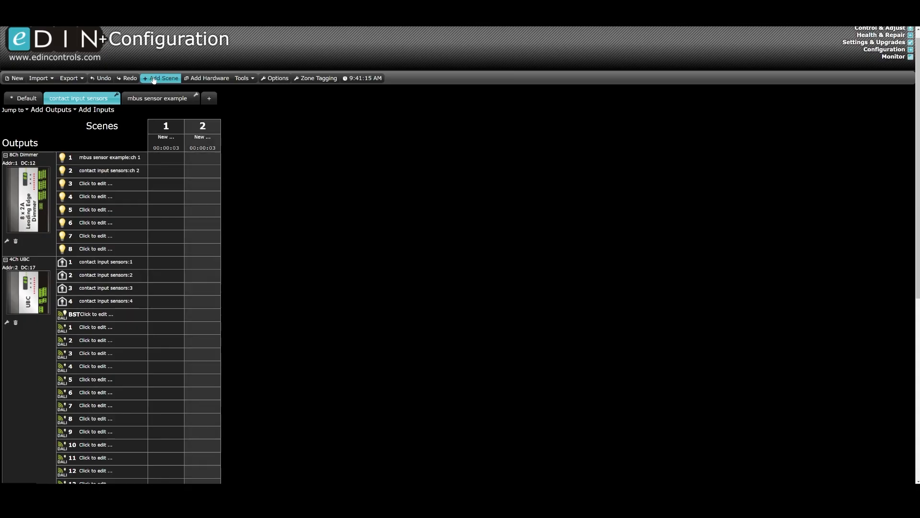
pyautogui.click(161, 79)
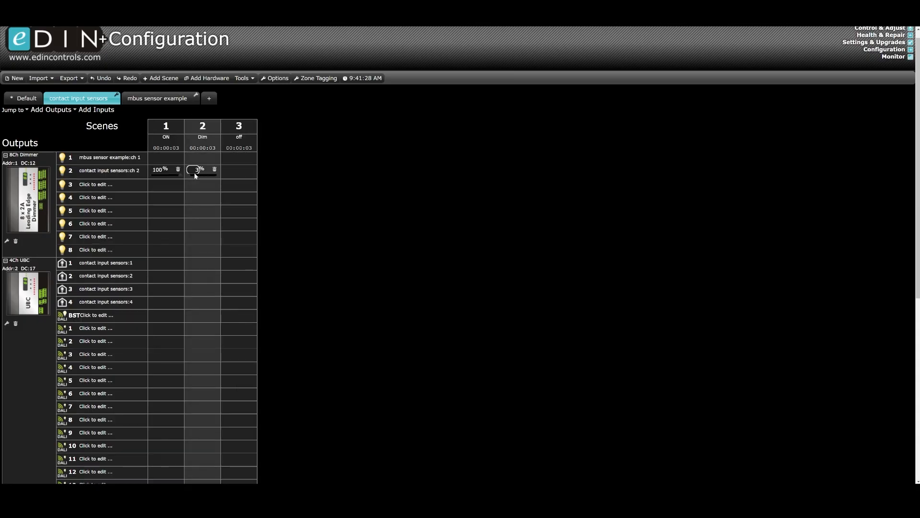
# Link UBC PIR sensor inputs 2, 3 and 4 to master channel contact input sensors:1 and save the module configuration.
pyautogui.scroll(-6, 177, 299)
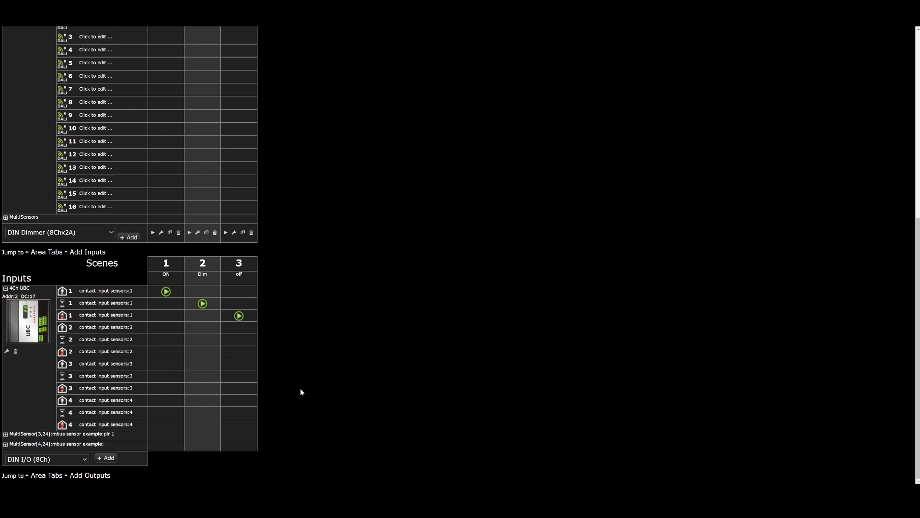
pyautogui.click(7, 352)
pyautogui.scroll(6, 472, 311)
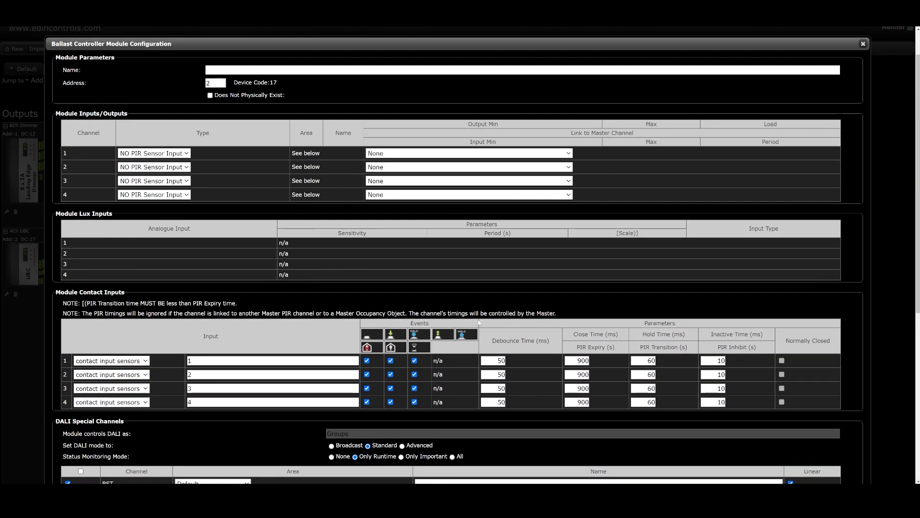
pyautogui.scroll(1, 479, 322)
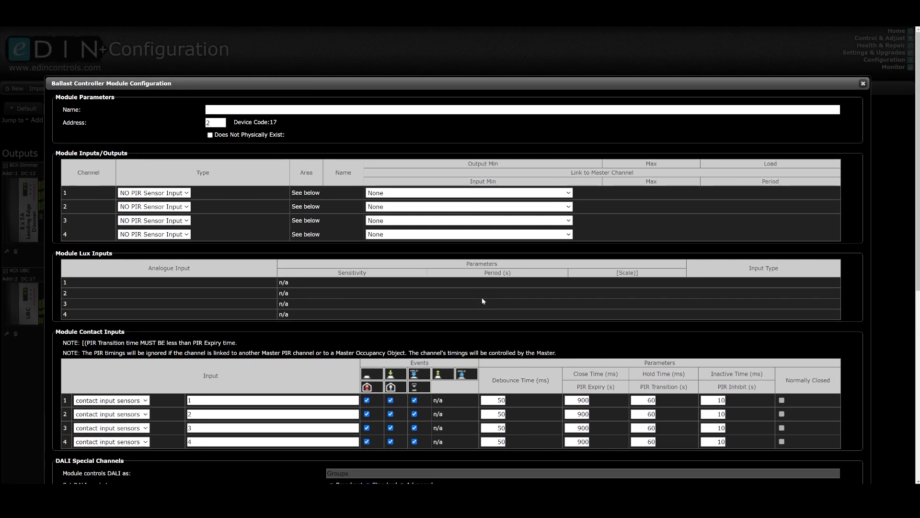
pyautogui.click(568, 207)
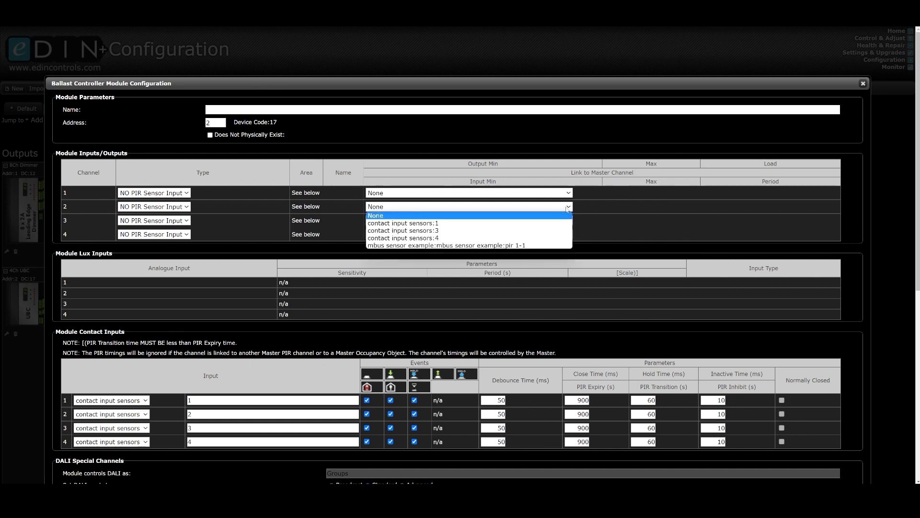
pyautogui.click(461, 223)
pyautogui.click(460, 220)
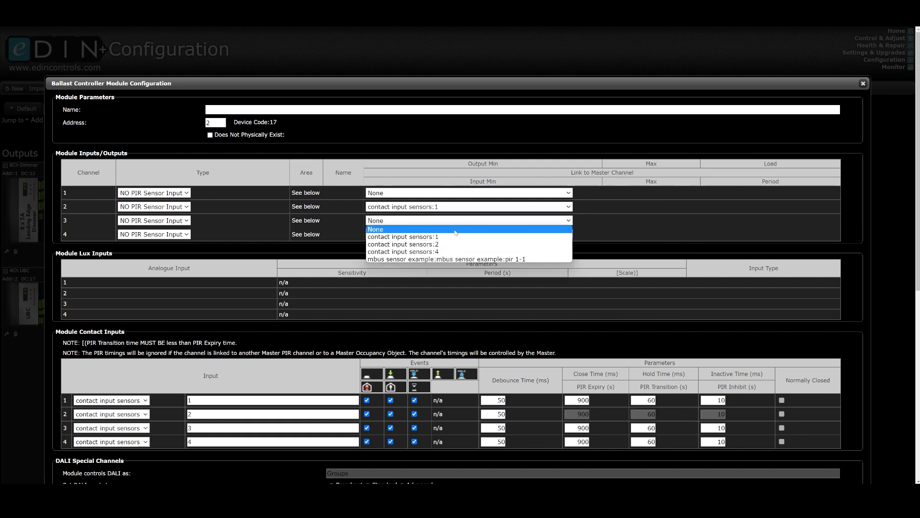
pyautogui.click(459, 237)
pyautogui.click(458, 234)
pyautogui.click(458, 250)
pyautogui.scroll(-7, 791, 431)
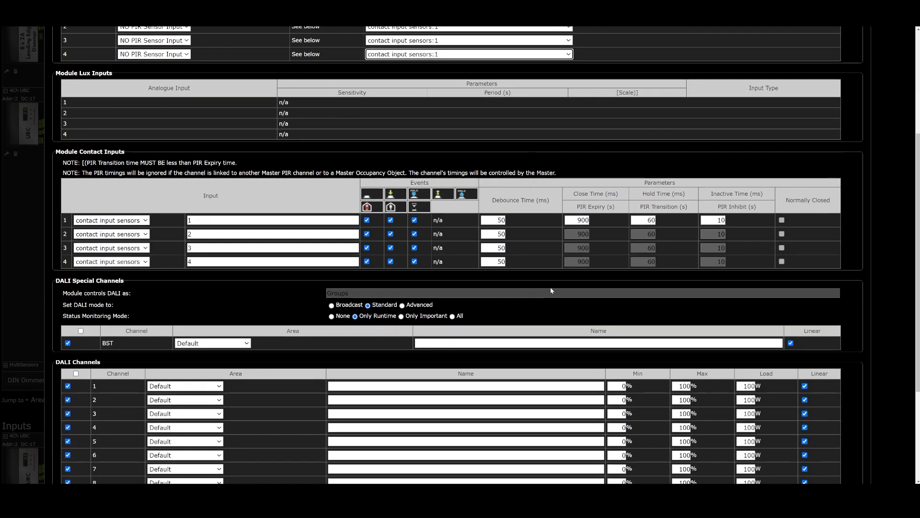
pyautogui.click(794, 472)
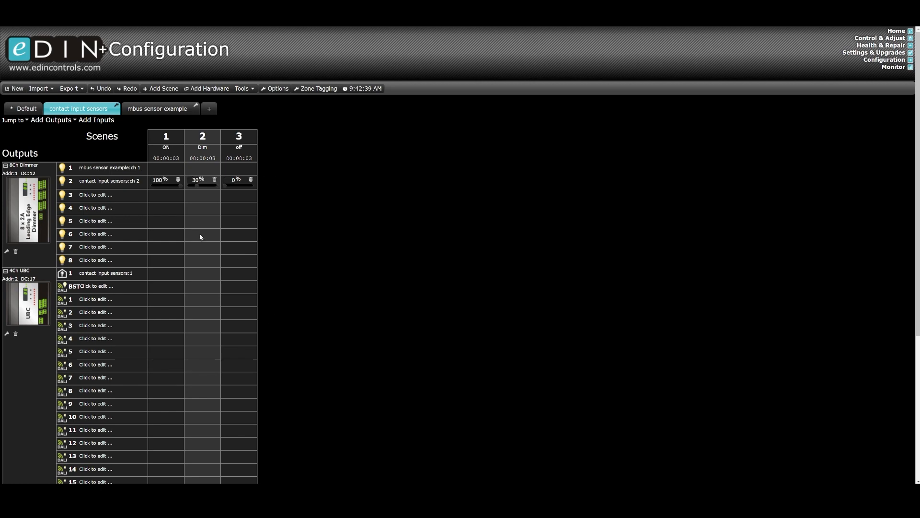
# Add a 2-button plate as an input device from the mbus sensor example area.
pyautogui.scroll(-5, 263, 311)
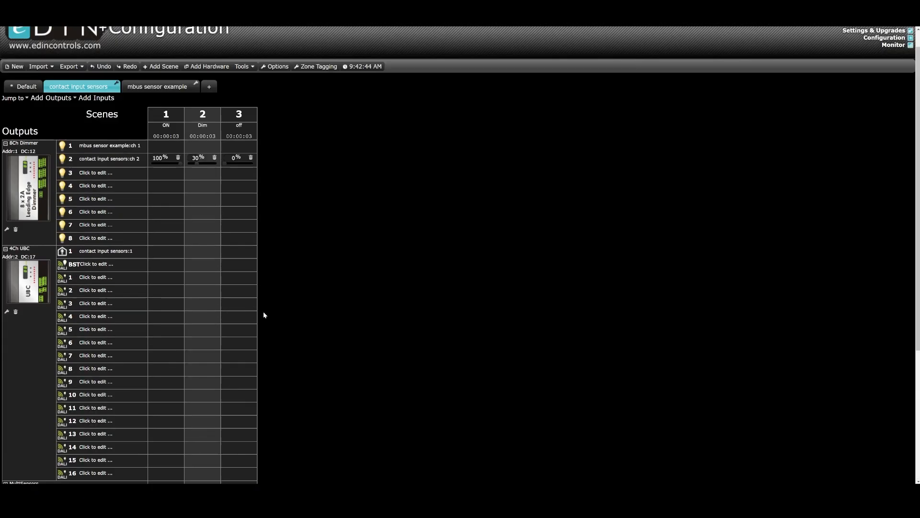
pyautogui.scroll(-5, 263, 312)
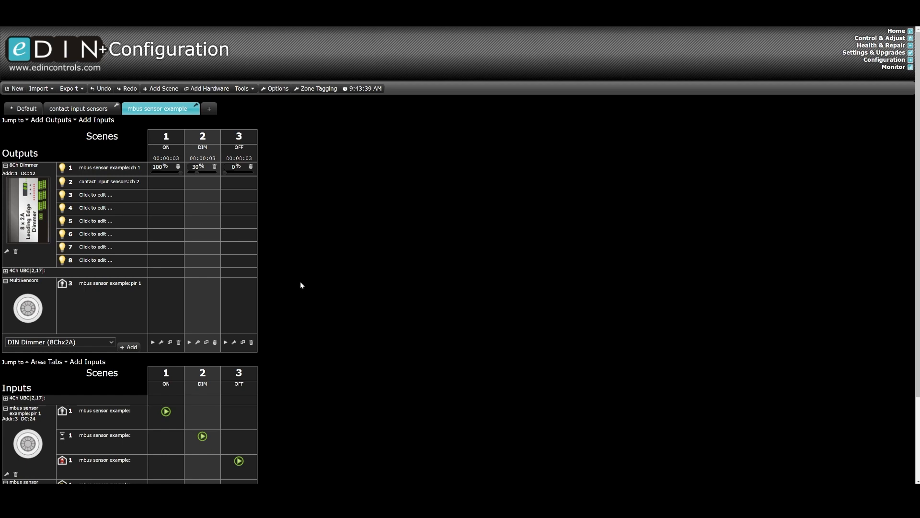
pyautogui.scroll(-2, 300, 283)
pyautogui.click(47, 459)
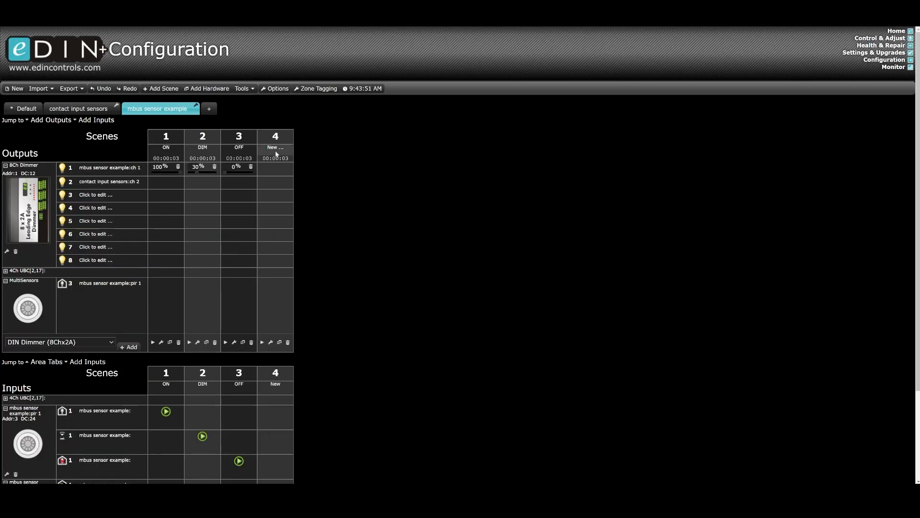
# Create a new area named Global and open it.
pyautogui.click(276, 154)
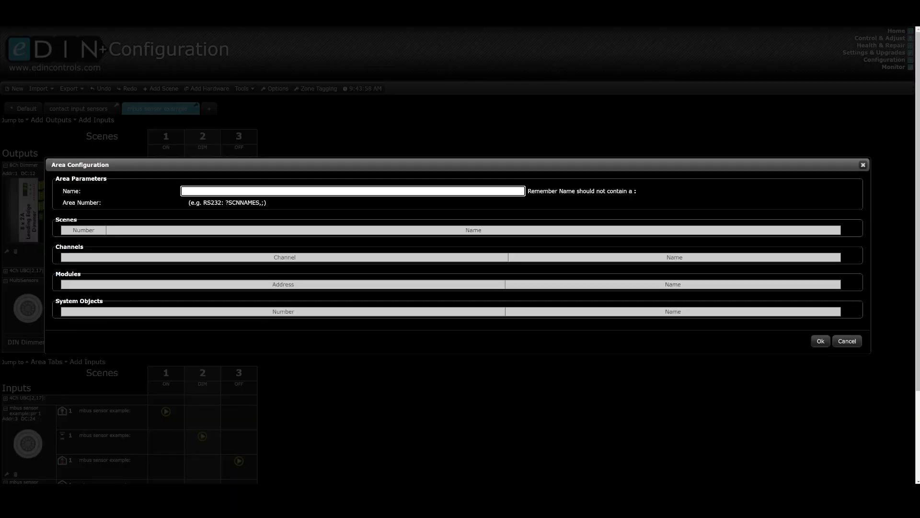
pyautogui.write('Global')
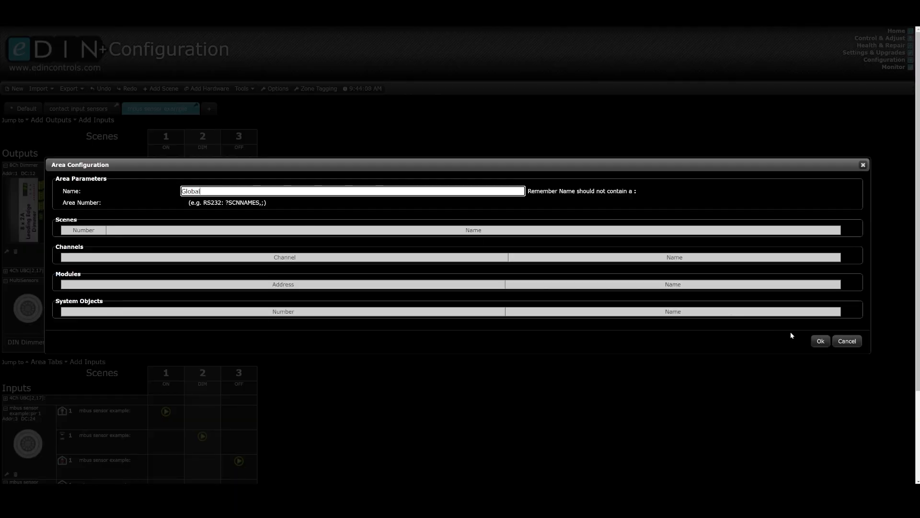
pyautogui.press('Return')
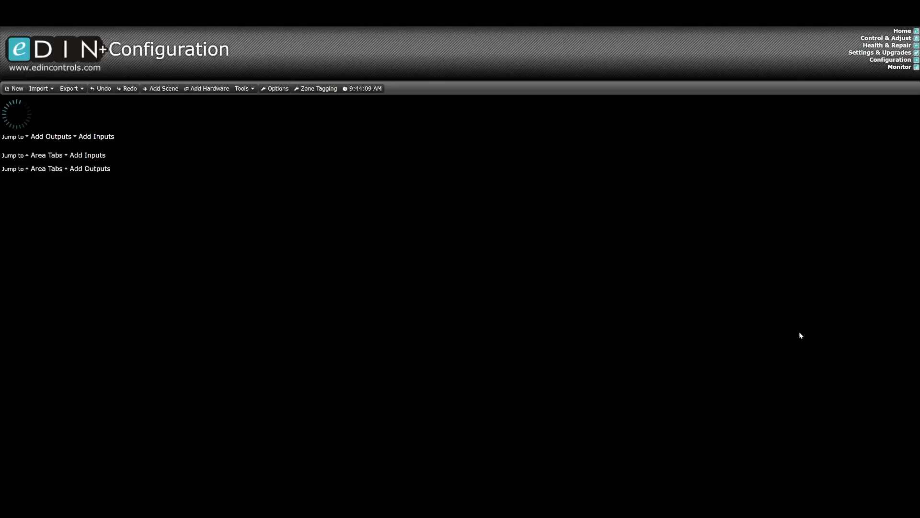
pyautogui.click(139, 108)
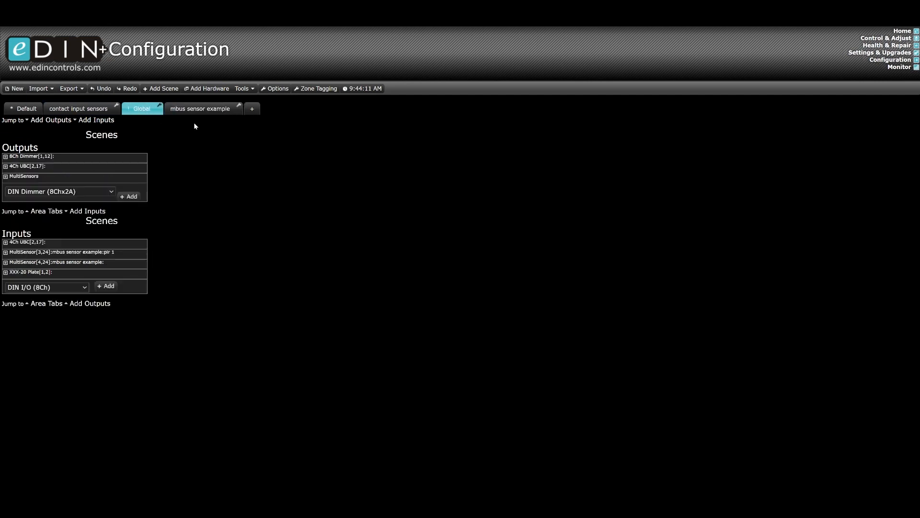
# Assign the 2-button plate at address 1 to the Global area.
pyautogui.click(6, 287)
pyautogui.click(7, 349)
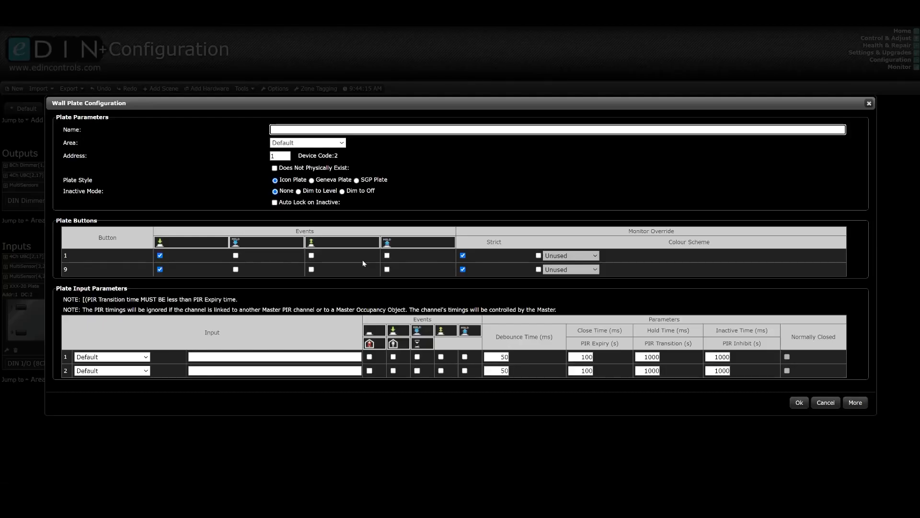
pyautogui.click(307, 142)
pyautogui.click(297, 174)
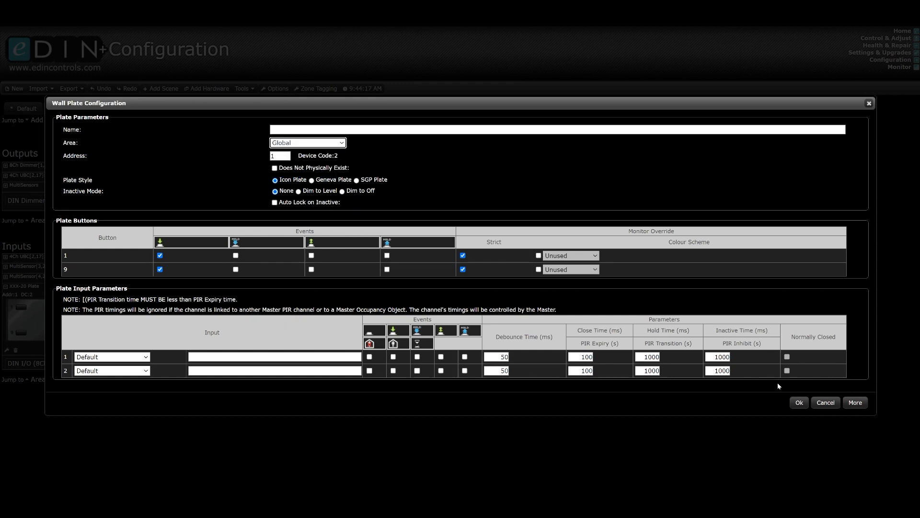
pyautogui.click(799, 403)
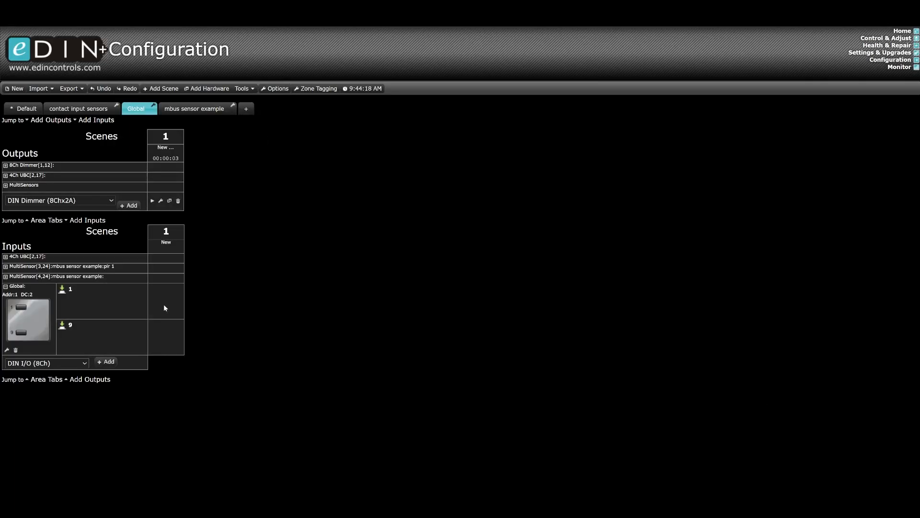
# Make plate button 9 trigger scene 1 of the Global area and add dimmer channels 1 and 2 to that scene at 0%.
pyautogui.click(162, 332)
pyautogui.click(173, 341)
pyautogui.click(6, 166)
pyautogui.click(154, 167)
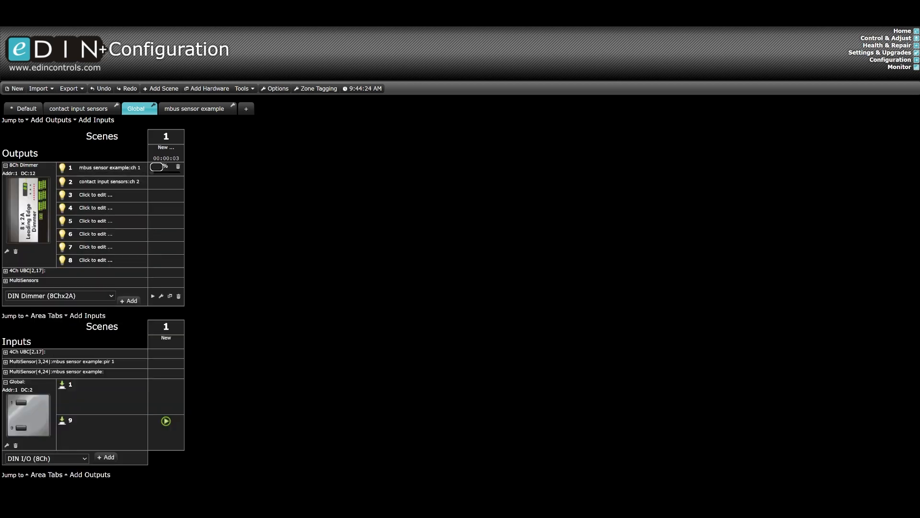
pyautogui.click(160, 182)
pyautogui.click(275, 203)
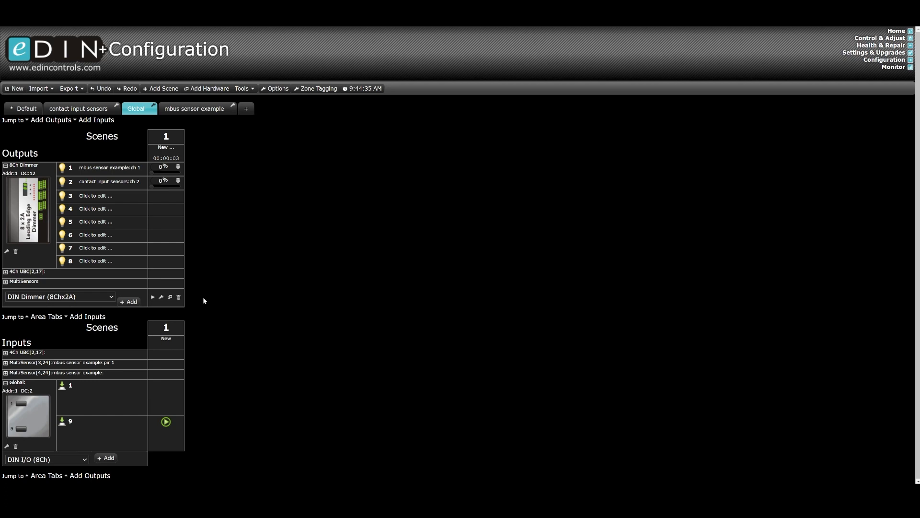
# Set the mbus sensor example pir 1 multisensor to Clear in scene 1 of the Global area.
pyautogui.click(7, 282)
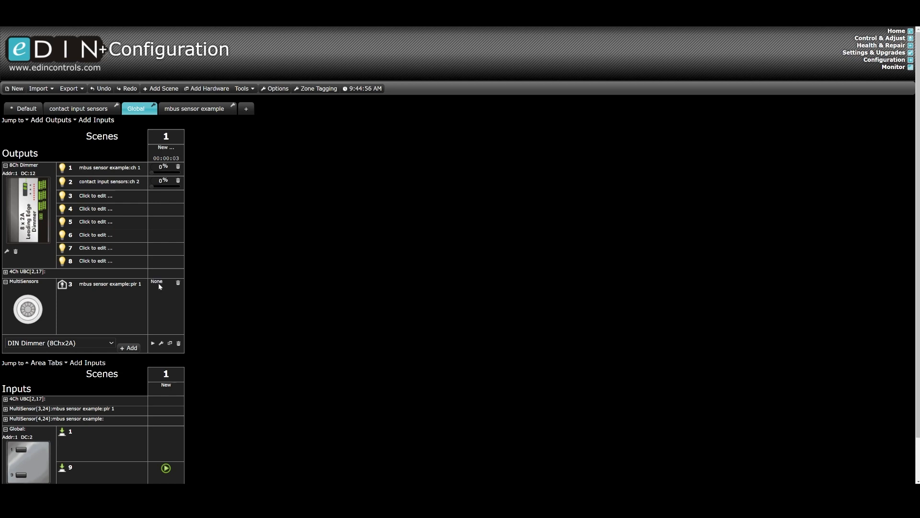
pyautogui.click(158, 283)
pyautogui.click(169, 304)
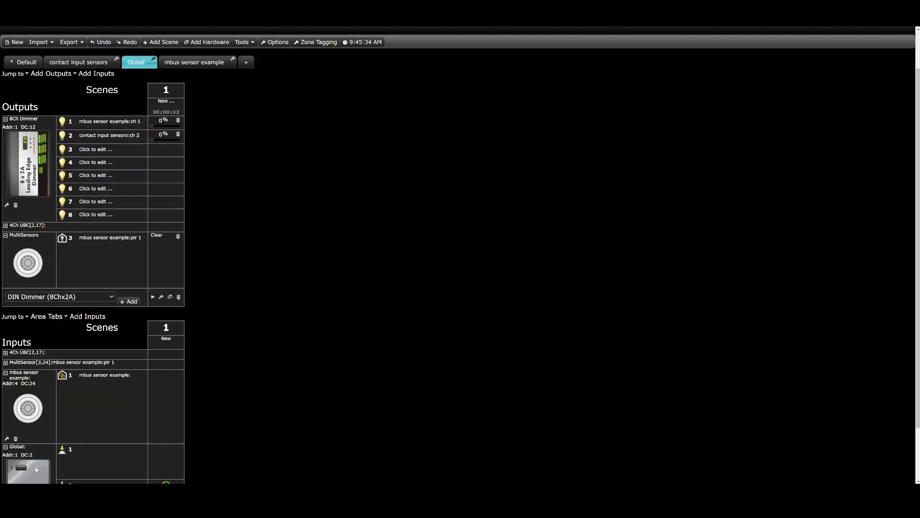
# Review the configuration of the multisensor at address 4 and name scene 1 of the Global area all off.
pyautogui.click(6, 438)
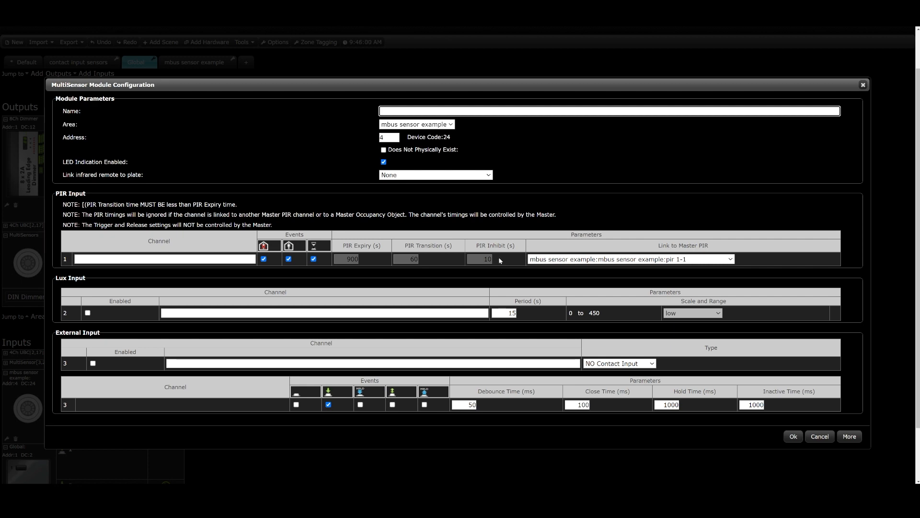
pyautogui.click(787, 437)
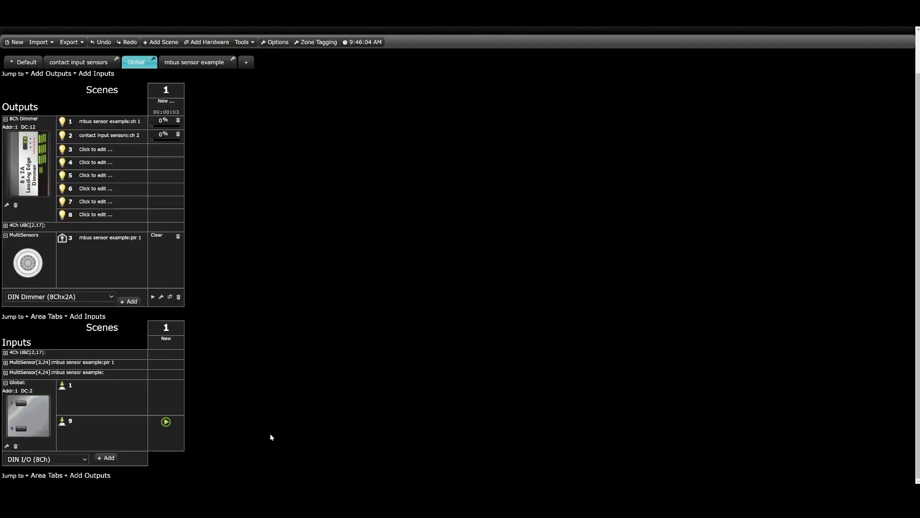
pyautogui.click(166, 101)
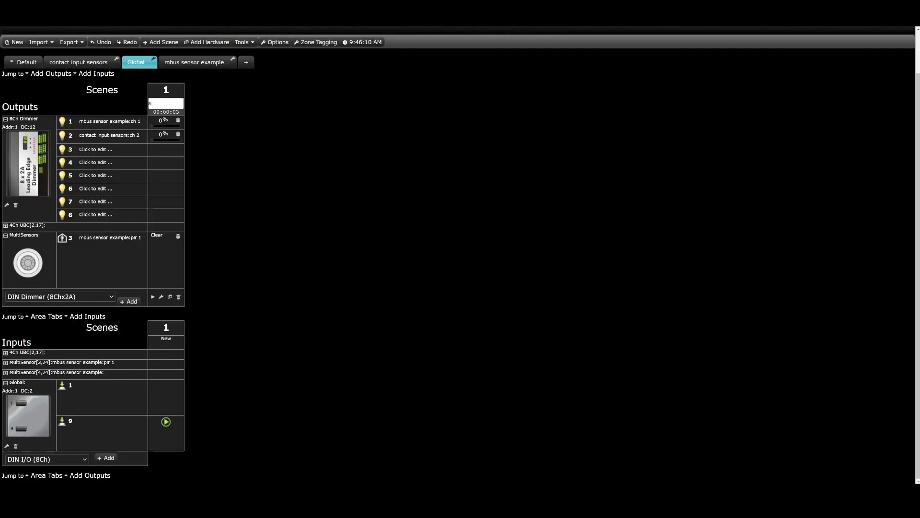
pyautogui.press('Return')
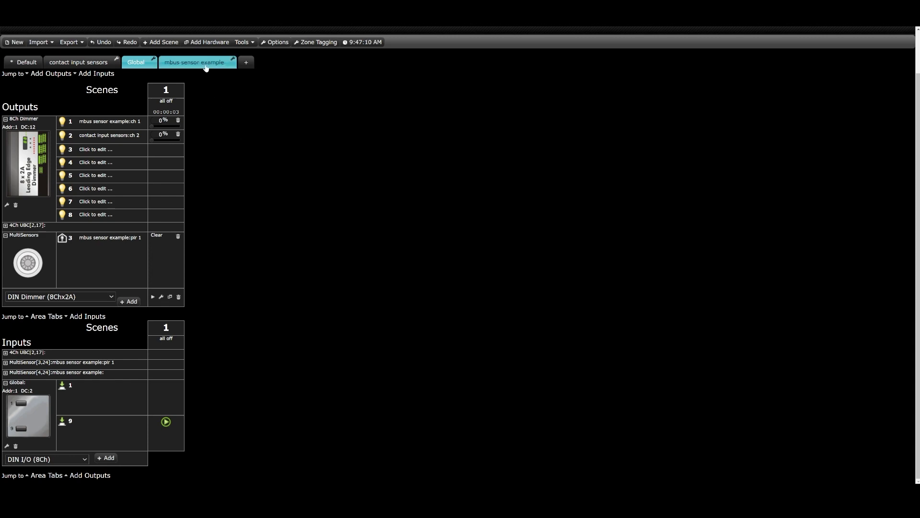
# Add a 5-button plate to the inputs of the mbus sensor example area.
pyautogui.click(207, 72)
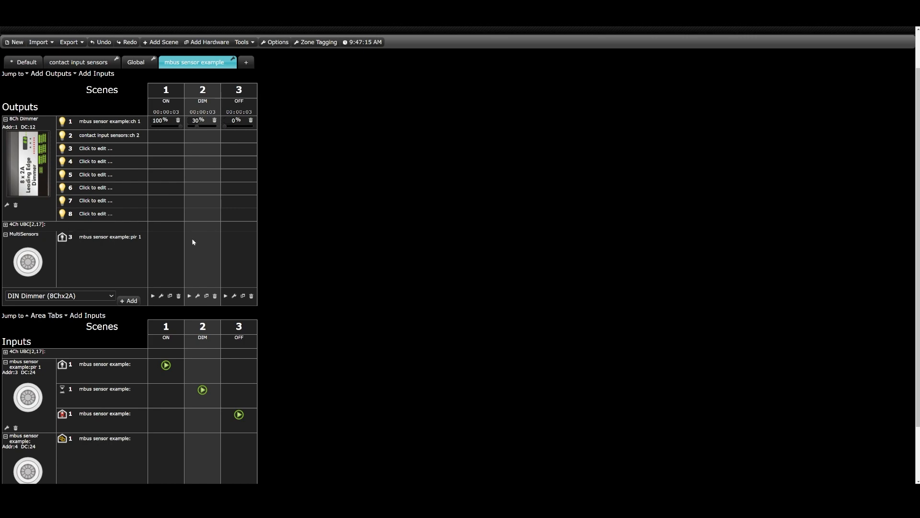
pyautogui.scroll(-2, 191, 335)
pyautogui.click(46, 459)
pyautogui.click(54, 377)
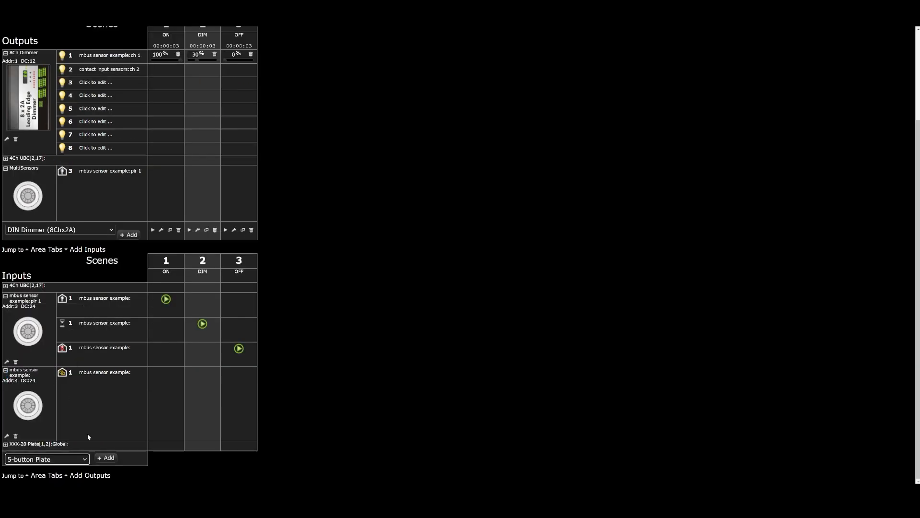
pyautogui.click(104, 459)
# Add five scenes to the mbus sensor example area and name them 1, 2, 3, 4 and off.
pyautogui.click(158, 90)
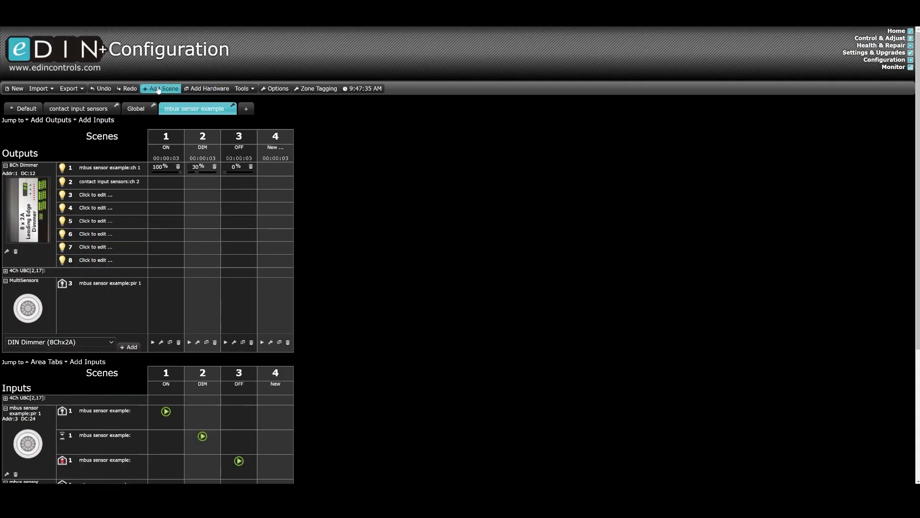
pyautogui.click(158, 90)
pyautogui.click(158, 90)
pyautogui.click(158, 90)
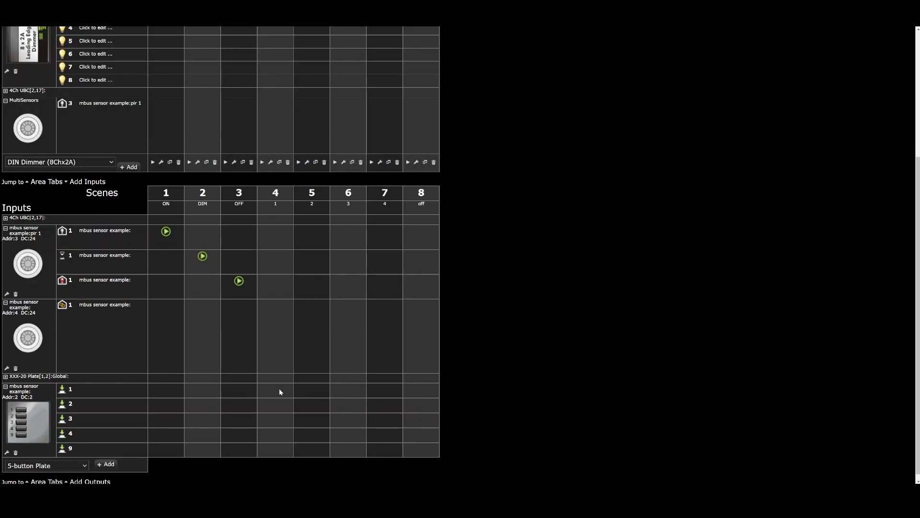
# Make buttons 1, 2, 3, 4 and 9 of the 5-button plate trigger scenes 4, 5, 6, 7 and 8 respectively.
pyautogui.click(280, 391)
pyautogui.click(288, 397)
pyautogui.click(311, 404)
pyautogui.click(319, 411)
pyautogui.click(347, 421)
pyautogui.click(355, 427)
pyautogui.click(381, 429)
pyautogui.click(389, 436)
pyautogui.click(421, 447)
pyautogui.click(431, 455)
# Set the pir 1 multisensor action to Hold in scenes 4 to 7 of the mbus sensor example area.
pyautogui.scroll(4, 476, 389)
pyautogui.scroll(-2, 472, 389)
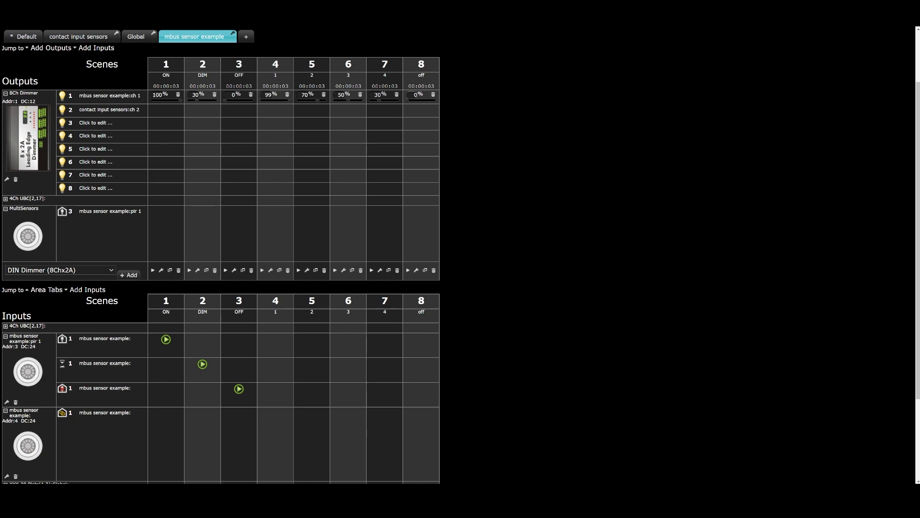
pyautogui.scroll(-3, 471, 304)
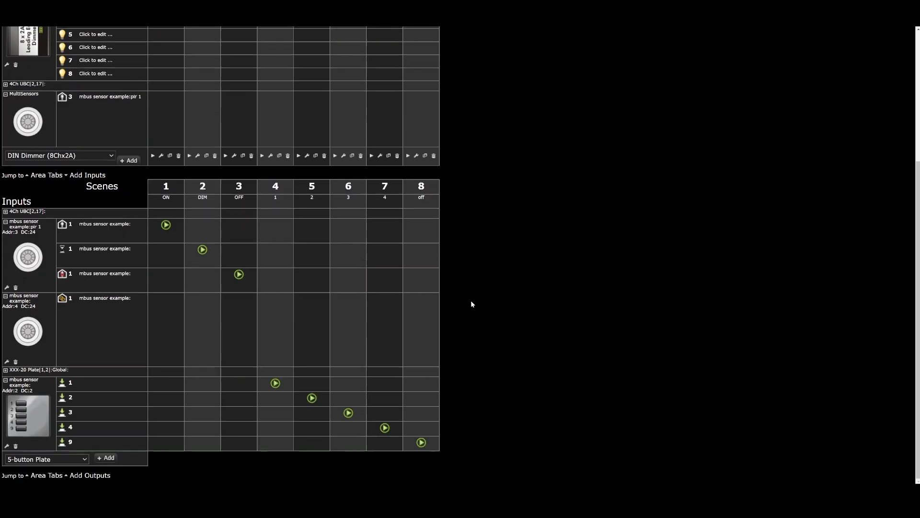
pyautogui.scroll(5, 376, 372)
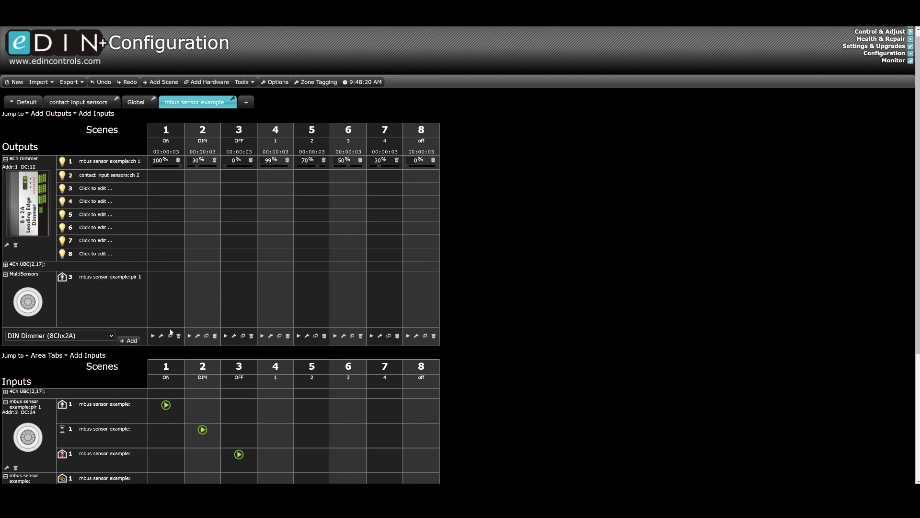
pyautogui.scroll(-4, 493, 369)
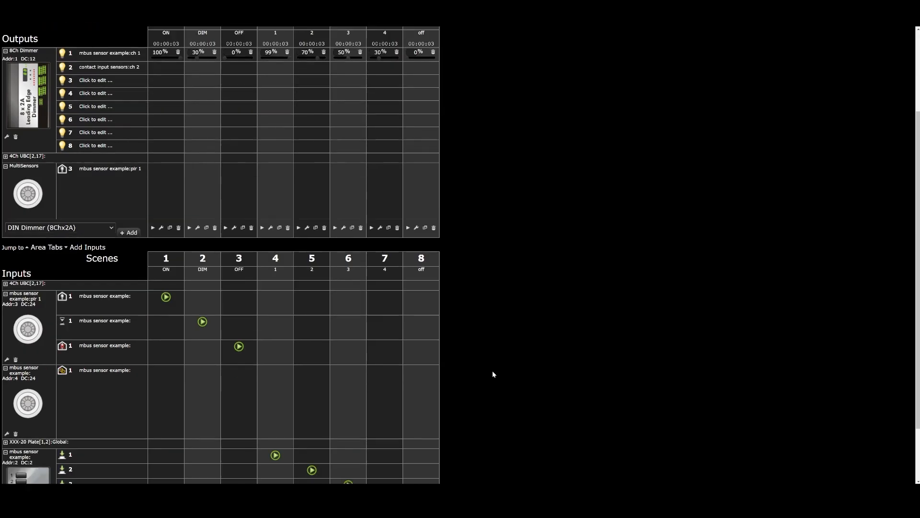
pyautogui.scroll(2, 493, 377)
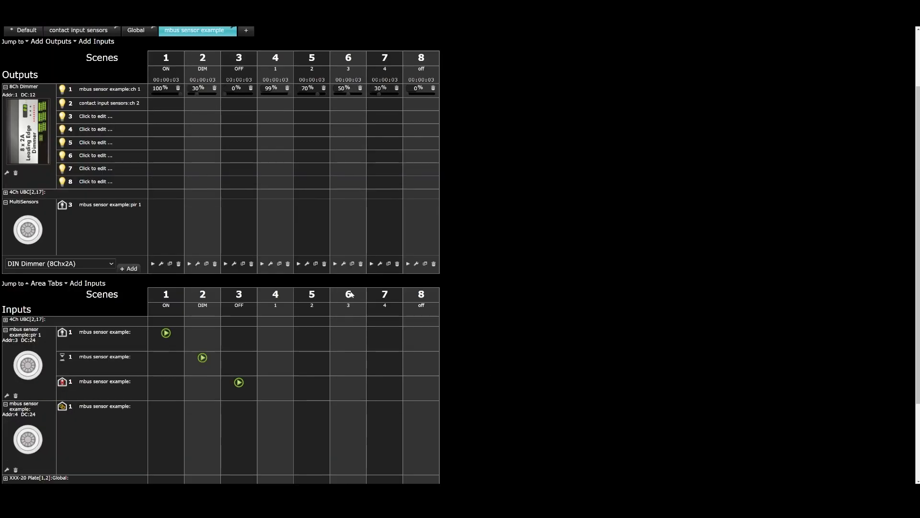
pyautogui.click(268, 207)
pyautogui.click(271, 202)
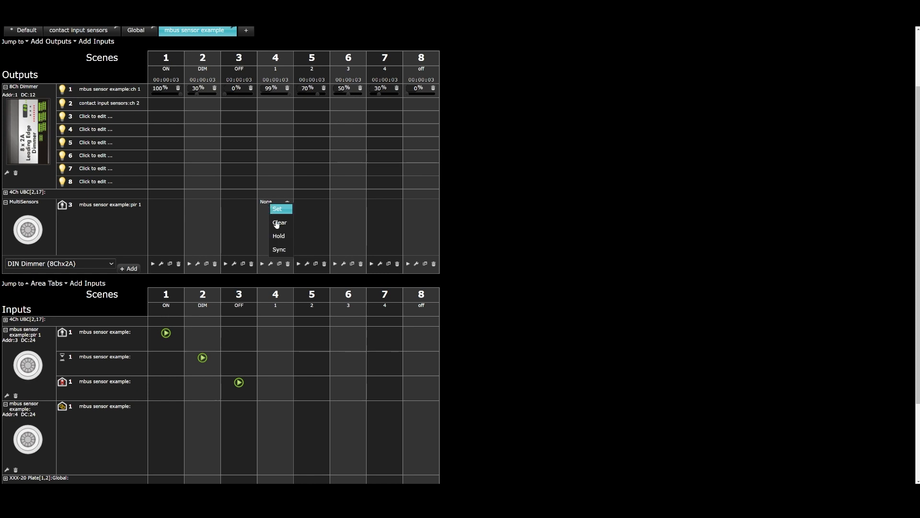
pyautogui.click(279, 236)
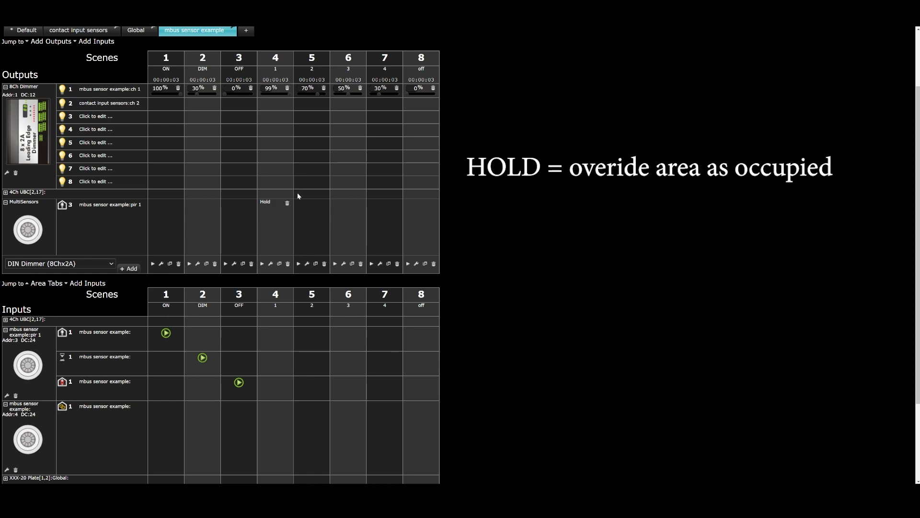
pyautogui.click(307, 202)
pyautogui.click(312, 233)
pyautogui.click(346, 208)
pyautogui.click(342, 201)
pyautogui.click(347, 233)
# Set the pir 1 multisensor action to Clear in scene 8, off.
pyautogui.click(418, 232)
pyautogui.click(413, 201)
pyautogui.click(418, 220)
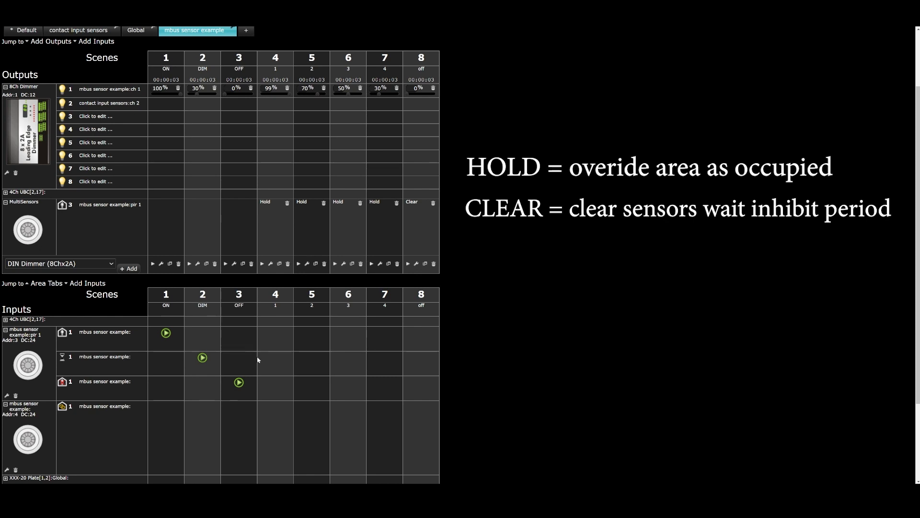
# Change the pir 1 multisensor action to Set in scenes 4, 5, 6 and 7.
pyautogui.click(278, 214)
pyautogui.click(278, 236)
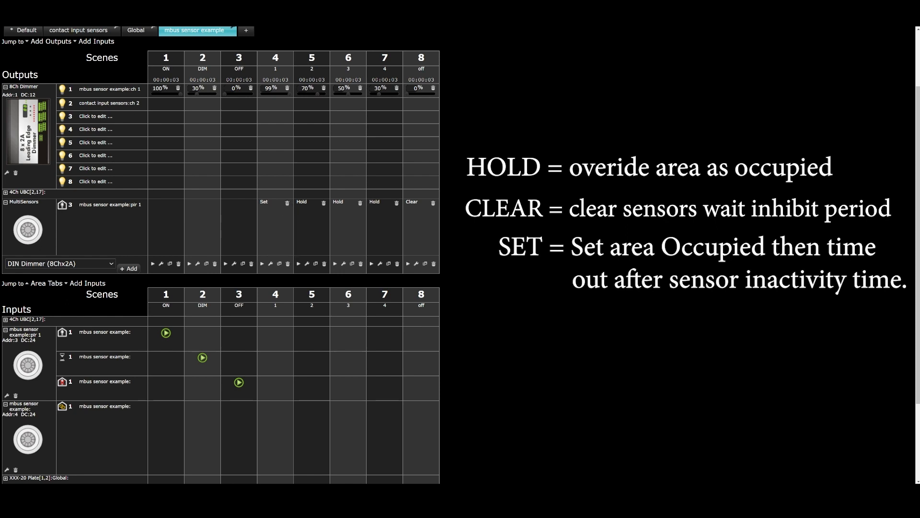
pyautogui.click(304, 202)
pyautogui.click(310, 210)
pyautogui.click(338, 203)
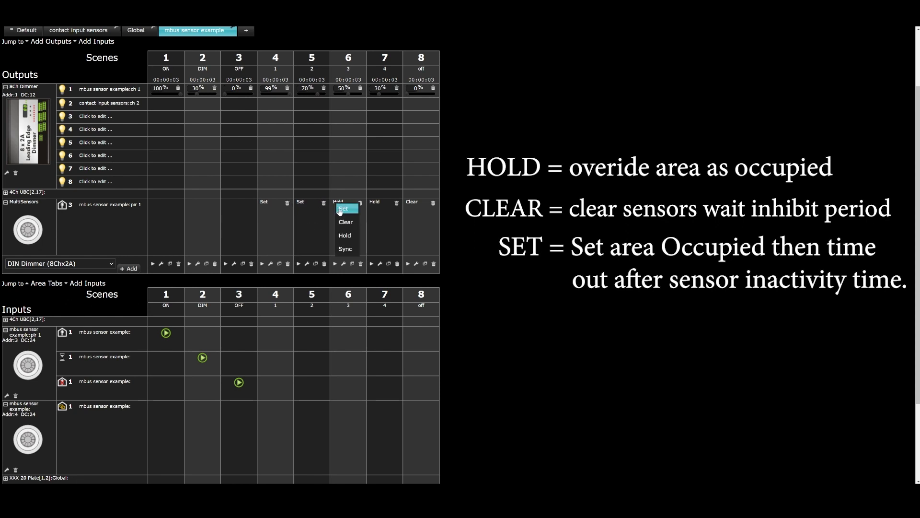
pyautogui.click(344, 209)
pyautogui.click(375, 202)
pyautogui.click(380, 209)
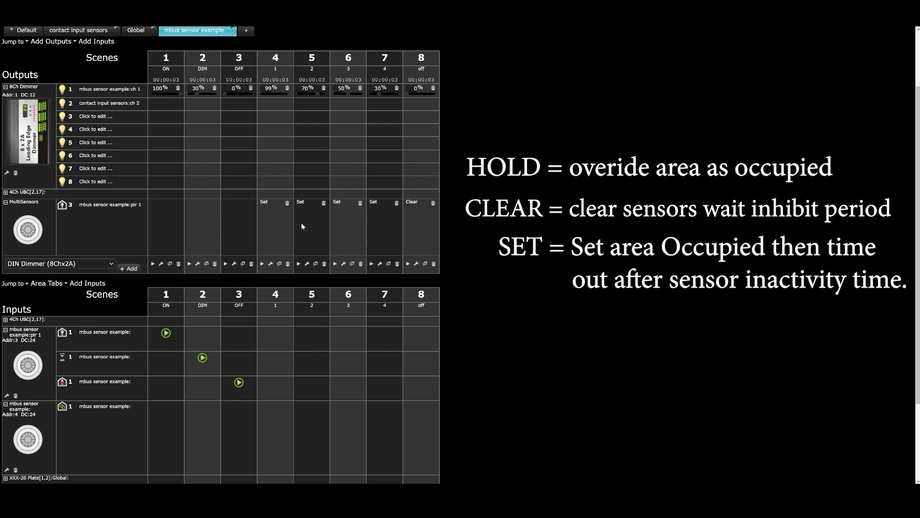
# Return the pir 1 multisensor action to Hold in scenes 4 to 7.
pyautogui.click(340, 207)
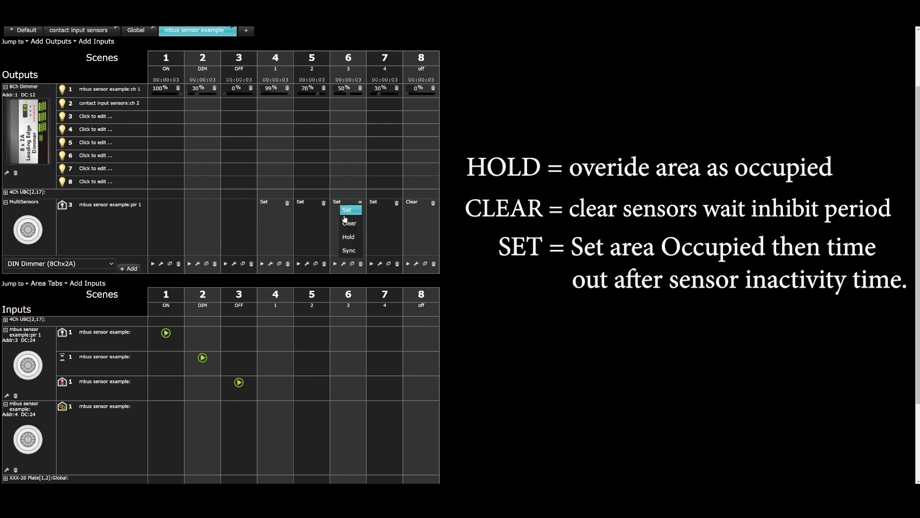
pyautogui.click(348, 236)
pyautogui.click(376, 209)
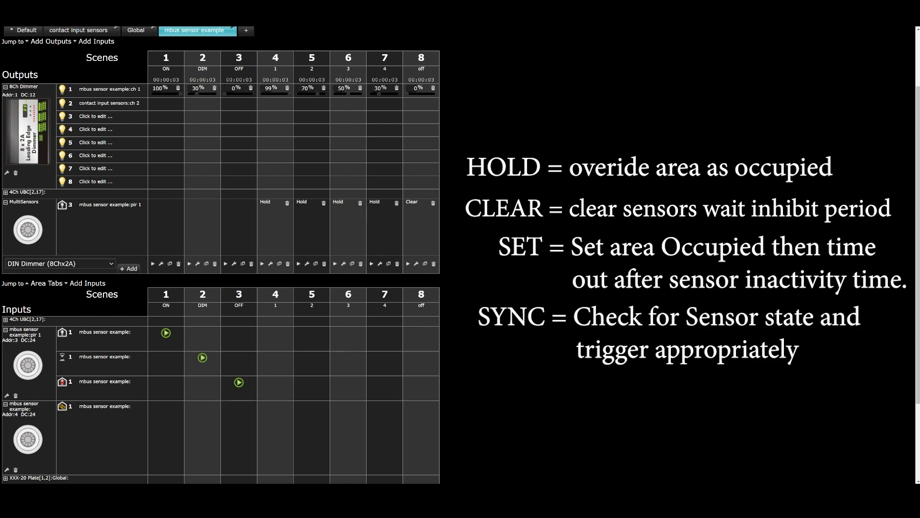
pyautogui.click(378, 205)
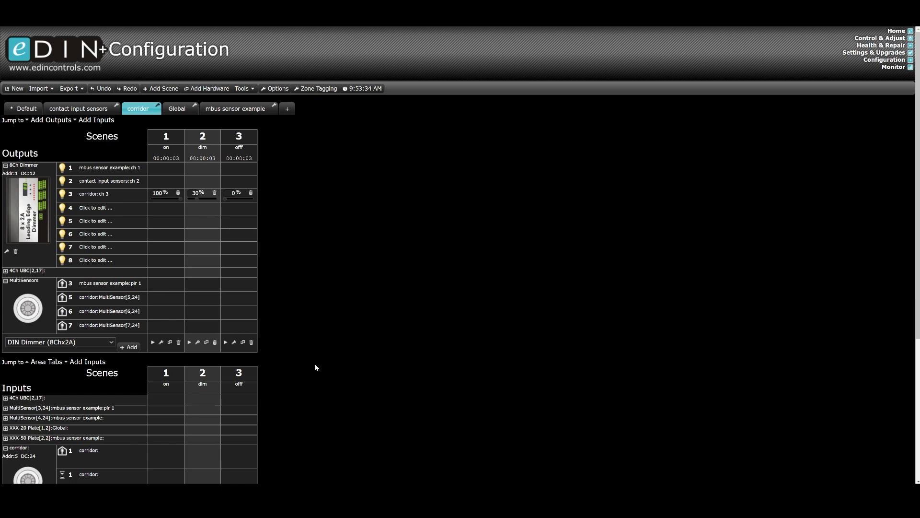
# Add an Occupancy object to the inputs of the corridor area.
pyautogui.scroll(-4, 316, 367)
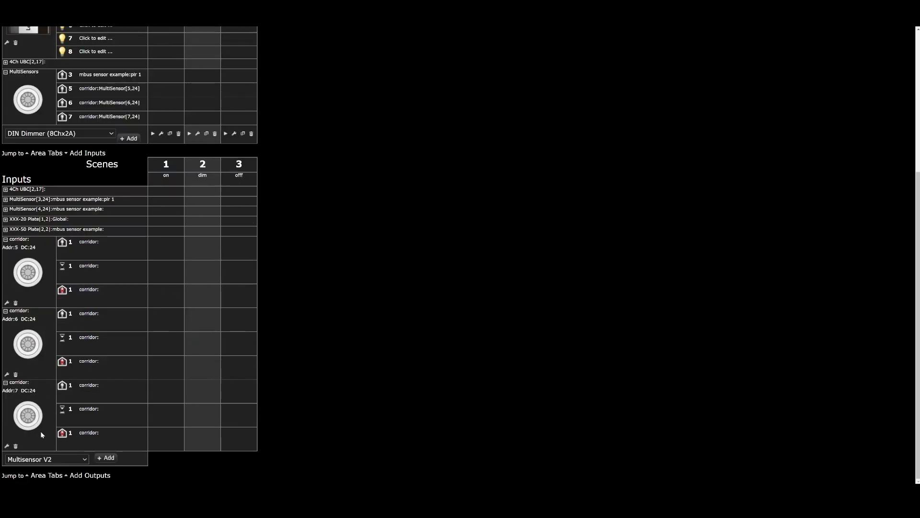
pyautogui.click(47, 459)
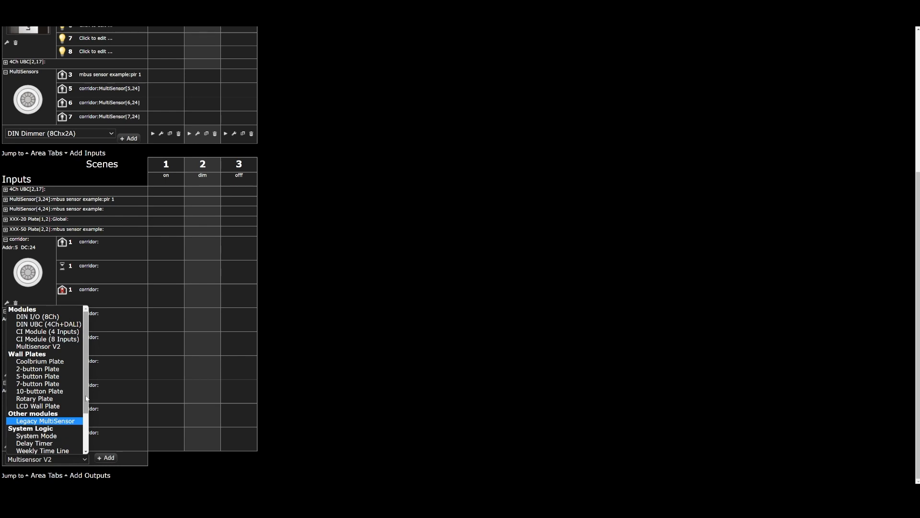
pyautogui.scroll(-3, 57, 424)
pyautogui.click(56, 424)
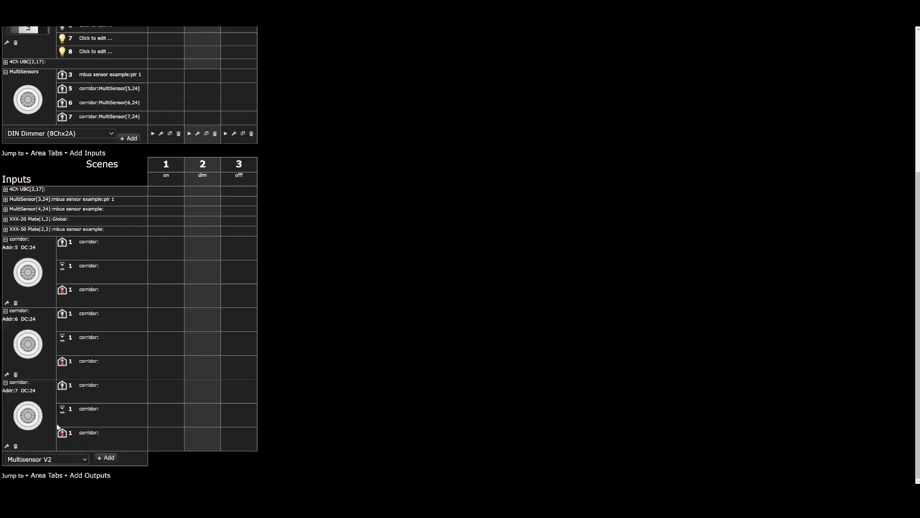
pyautogui.click(106, 457)
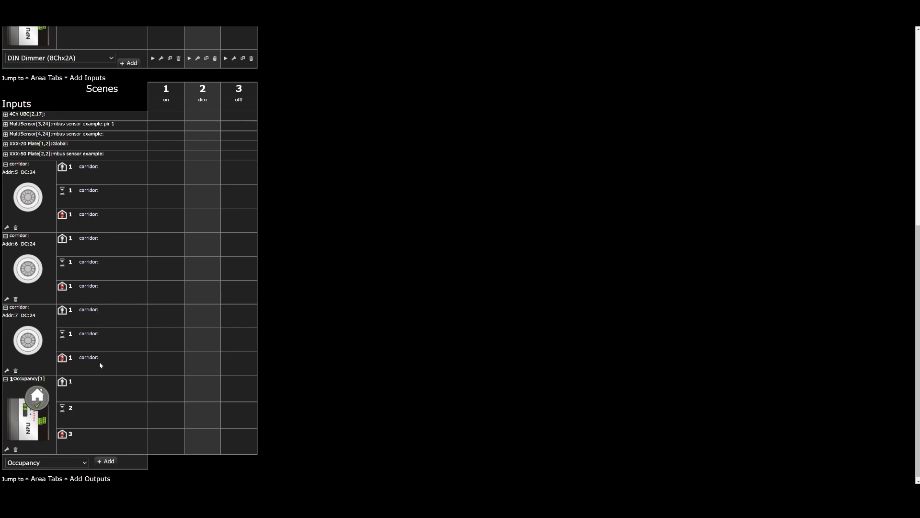
# Set the PIR expiry and PIR transition of the corridor multisensor at address 5 to 10 seconds each.
pyautogui.click(7, 227)
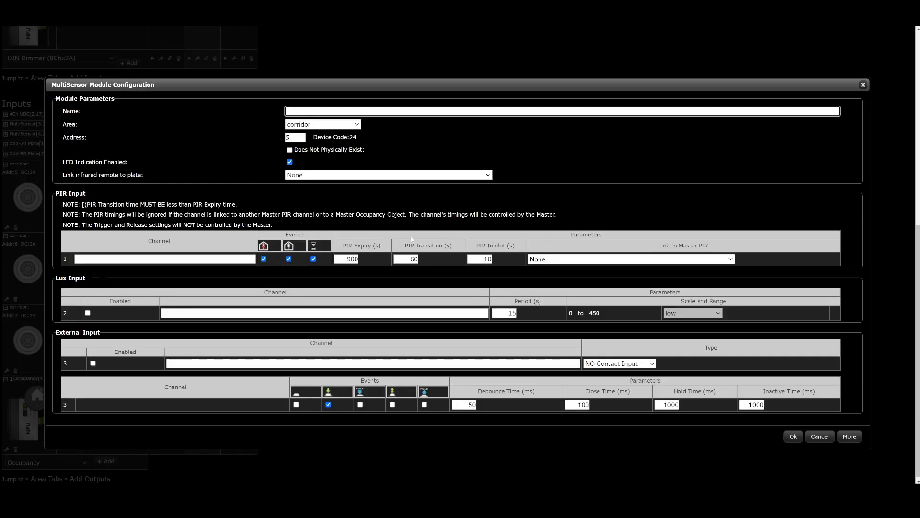
pyautogui.moveTo(343, 259); pyautogui.dragTo(370, 258)
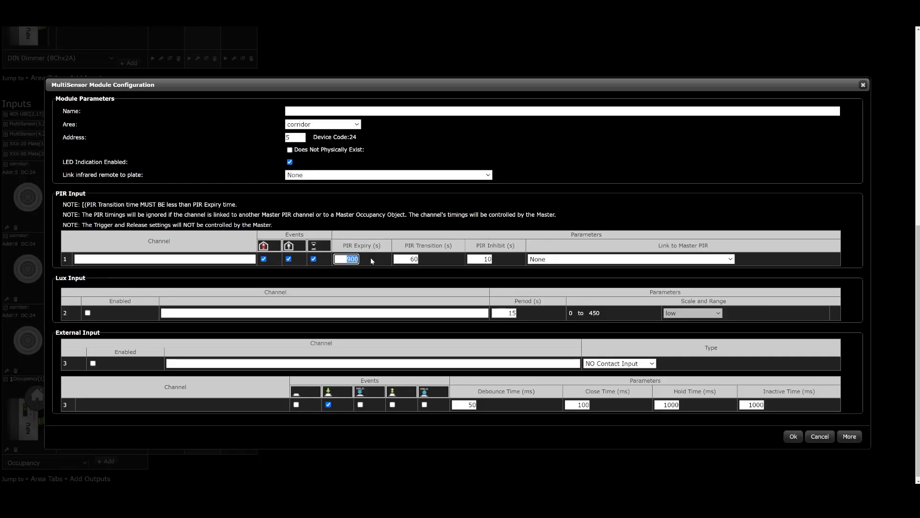
pyautogui.write('10')
pyautogui.click(406, 276)
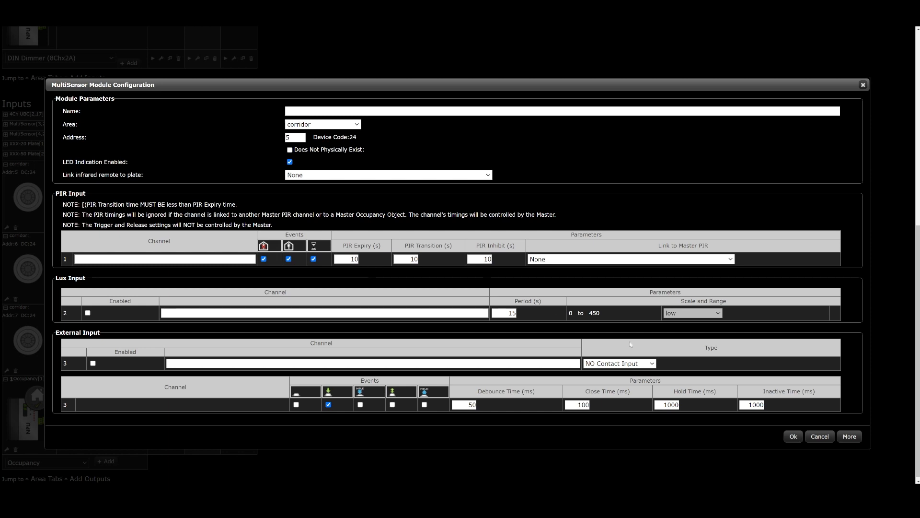
pyautogui.click(793, 436)
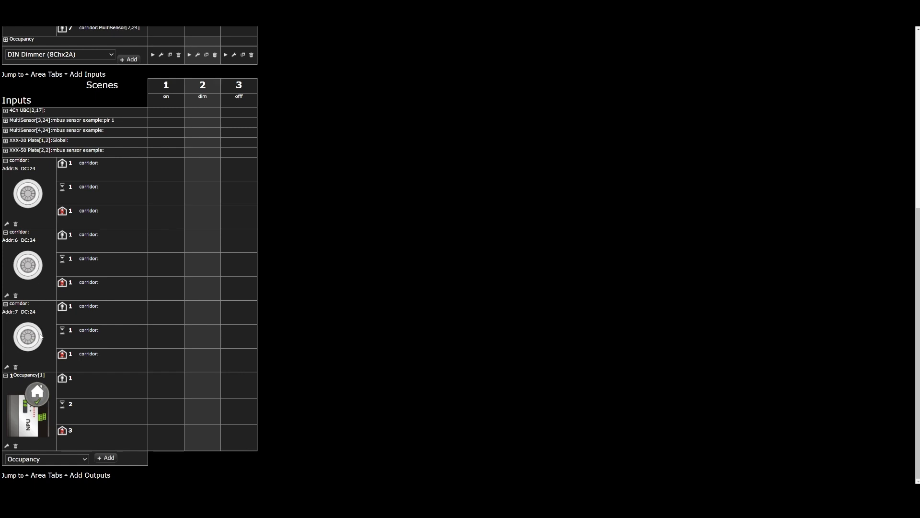
# Assign the occupancy object to the corridor area and go through its expiry, inhibit and warning periods.
pyautogui.click(7, 446)
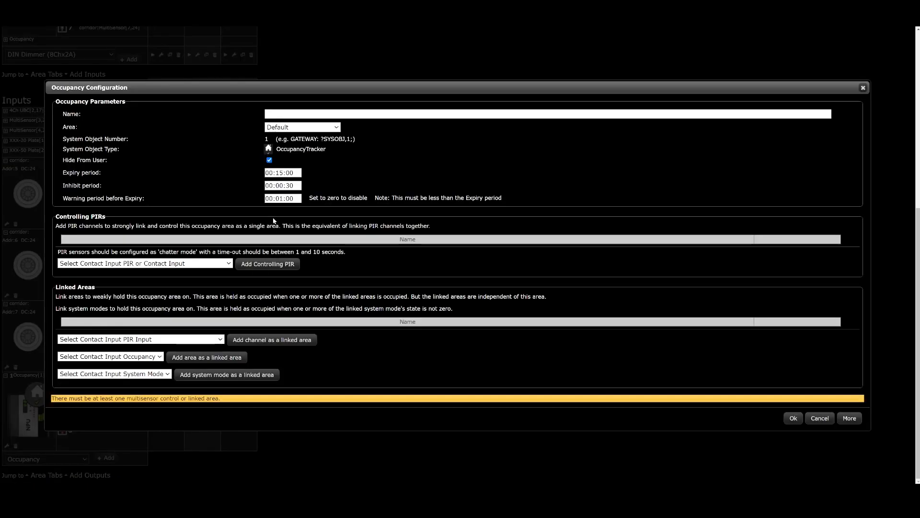
pyautogui.click(297, 130)
pyautogui.click(297, 144)
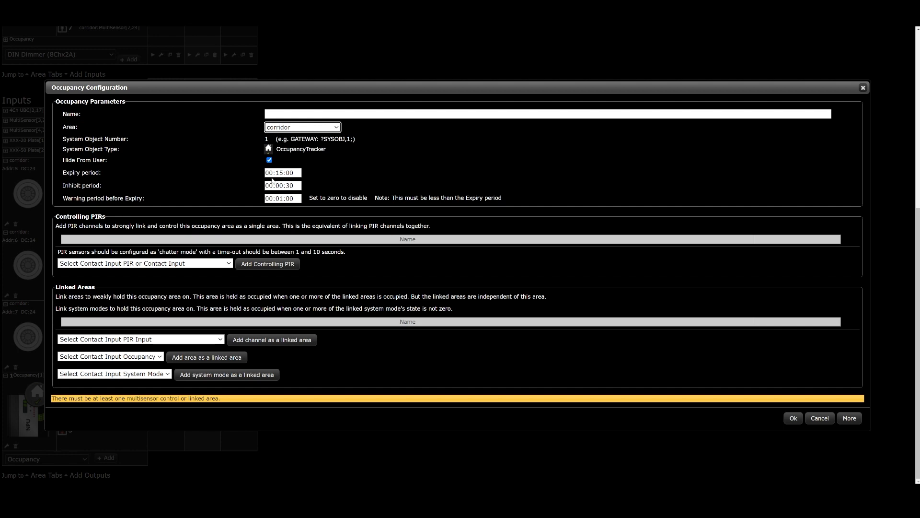
pyautogui.press('Tab')
pyautogui.press('Tab')
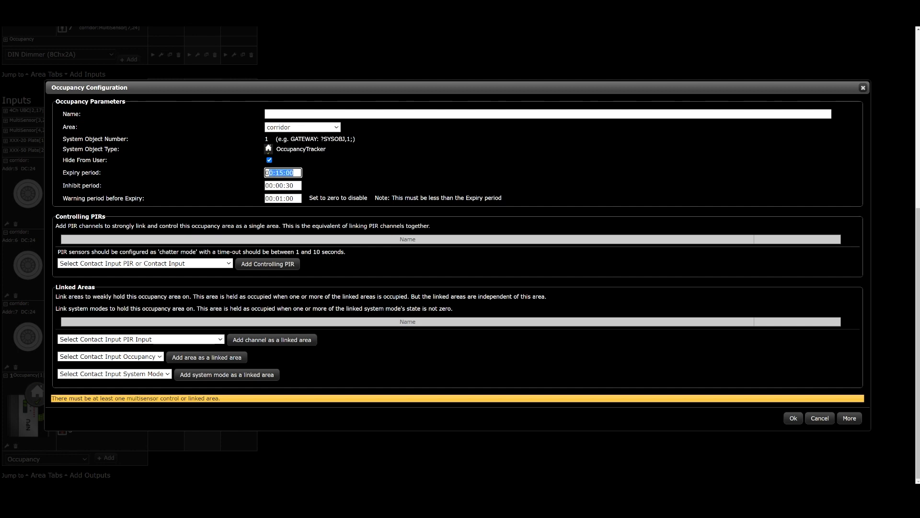
pyautogui.press('Tab')
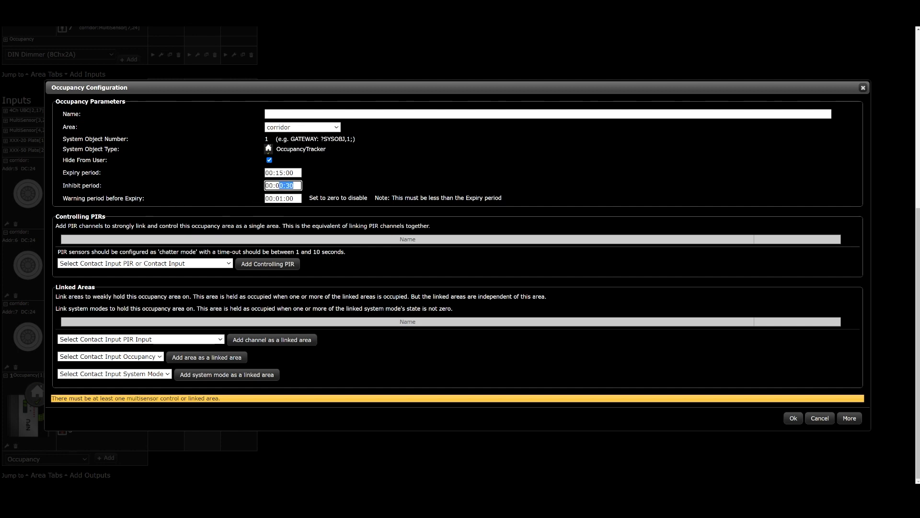
pyautogui.press('Tab')
pyautogui.click(226, 197)
# Add the corridor multisensors at addresses 5, 6 and 7 as controlling PIRs of the occupancy object and apply the configuration.
pyautogui.click(223, 265)
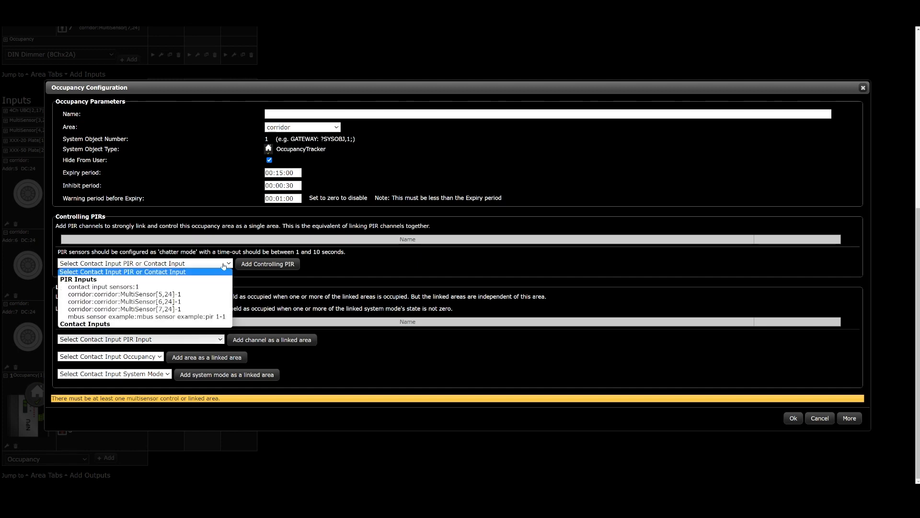
pyautogui.click(124, 294)
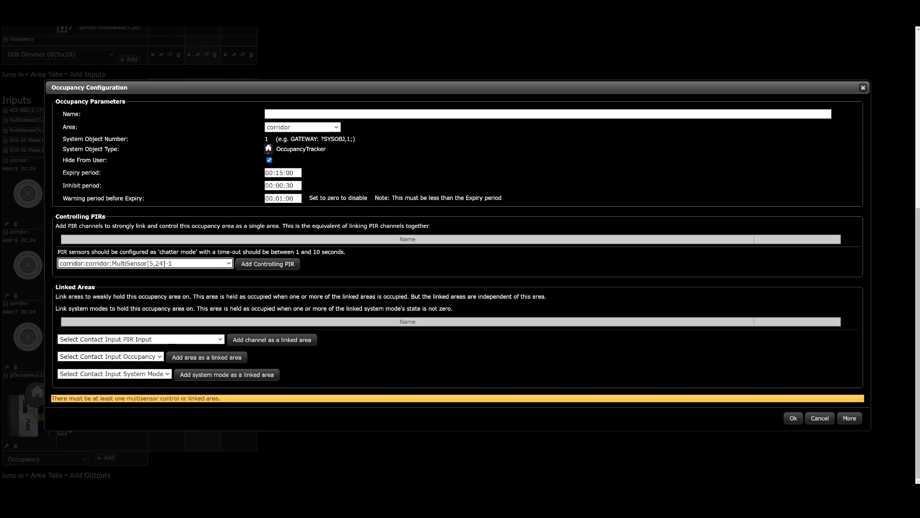
pyautogui.click(268, 264)
pyautogui.click(215, 281)
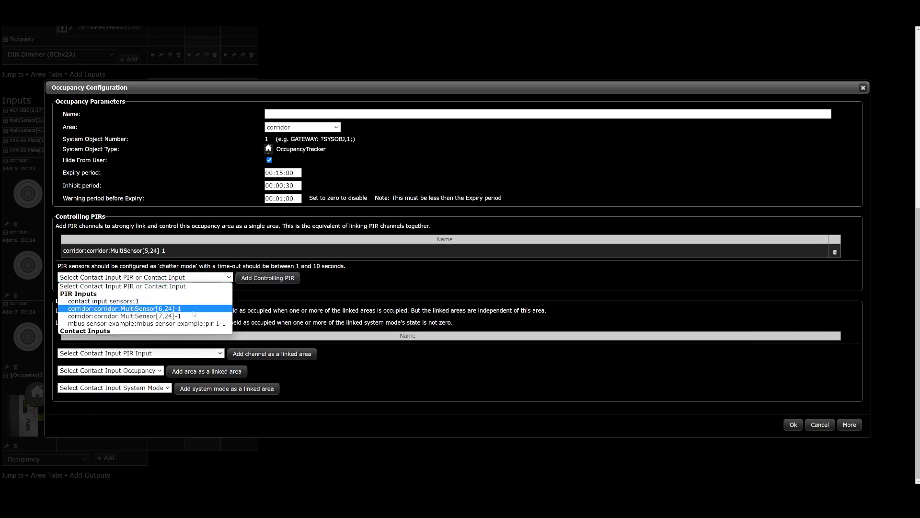
pyautogui.click(193, 316)
pyautogui.click(263, 281)
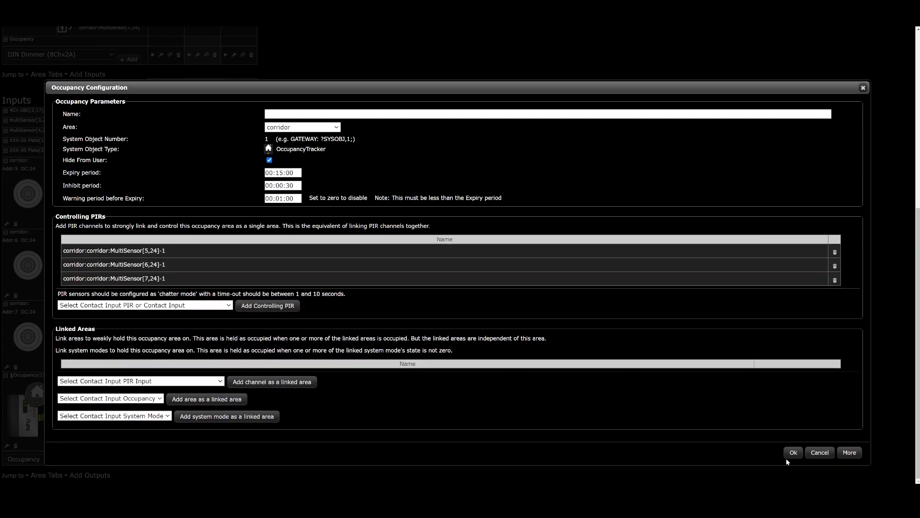
pyautogui.click(793, 454)
# Make the occupancy object's inputs 1, 2 and 3 trigger corridor scenes 1, 2 and 3 respectively.
pyautogui.click(165, 381)
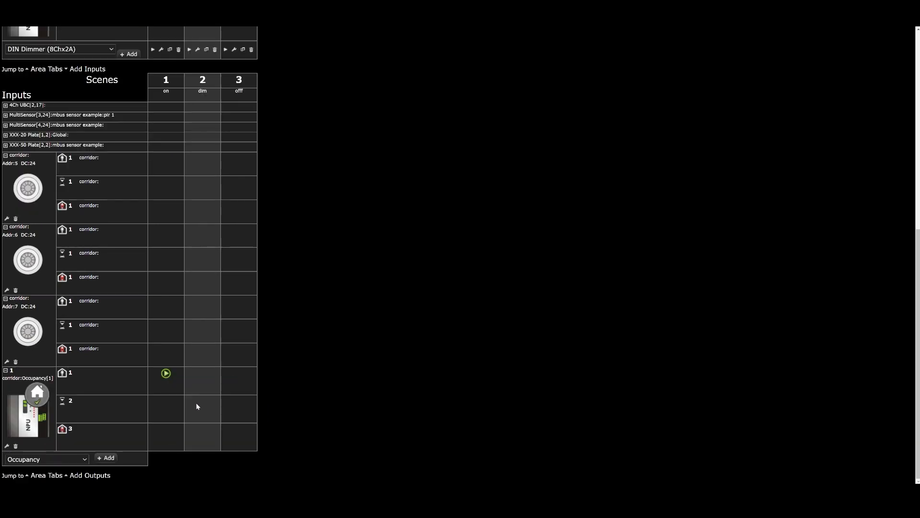
pyautogui.click(196, 403)
pyautogui.click(227, 430)
pyautogui.click(245, 442)
# Go through the actions available for the occupancy object in corridor scene 1 and remove the trial entry.
pyautogui.scroll(7, 306, 363)
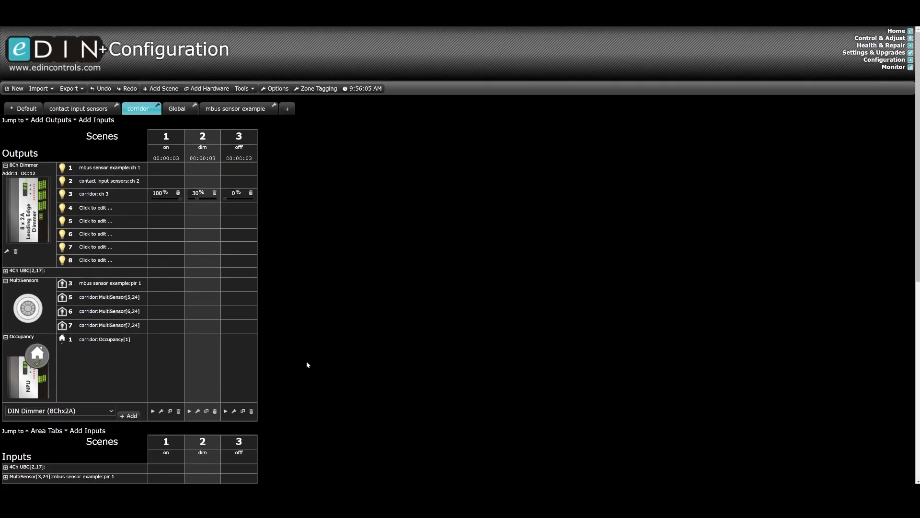
pyautogui.scroll(-3, 280, 323)
pyautogui.click(159, 231)
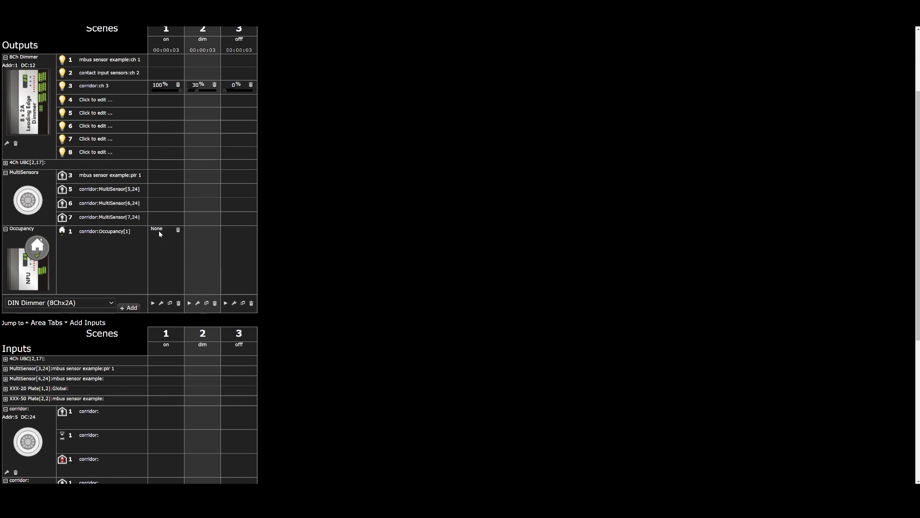
pyautogui.click(162, 235)
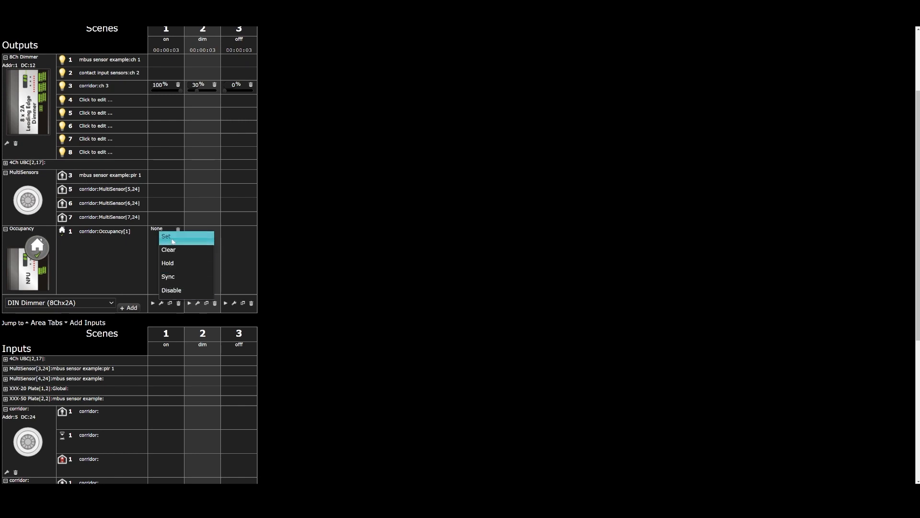
pyautogui.click(302, 226)
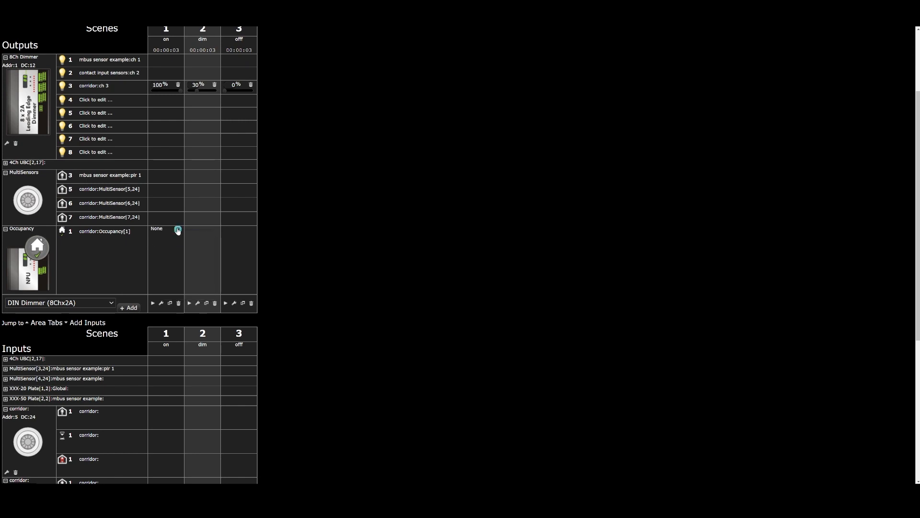
pyautogui.click(177, 229)
# Examine which inputs trigger the scenes in the corridor and contact input sensors areas.
pyautogui.scroll(-5, 330, 294)
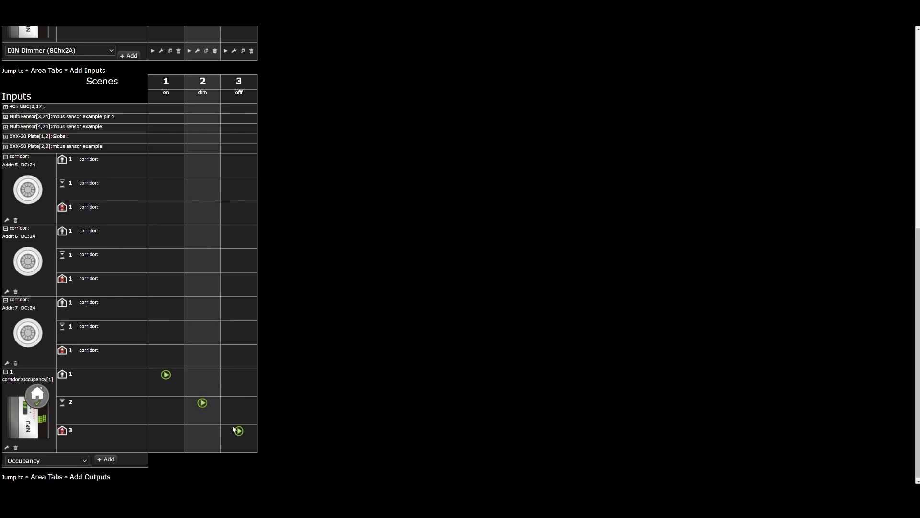
pyautogui.scroll(4, 234, 408)
pyautogui.scroll(3, 254, 402)
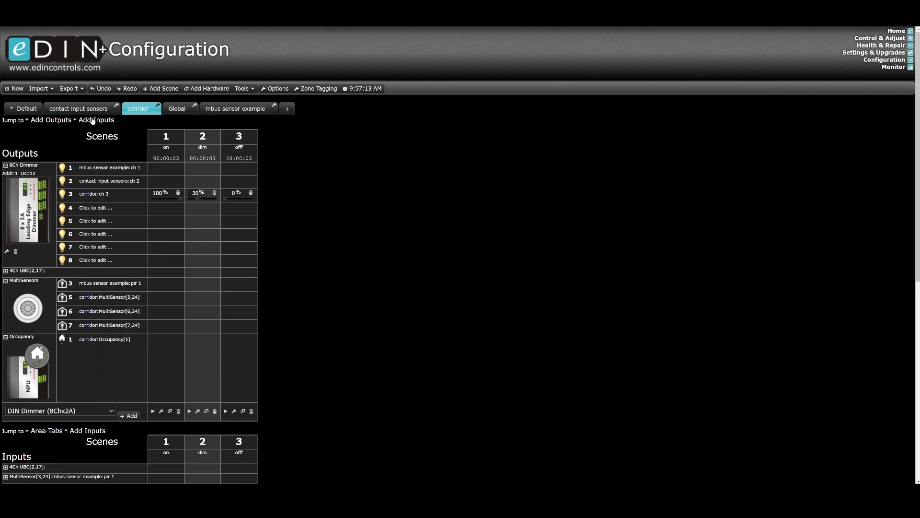
pyautogui.click(97, 114)
pyautogui.scroll(-6, 155, 298)
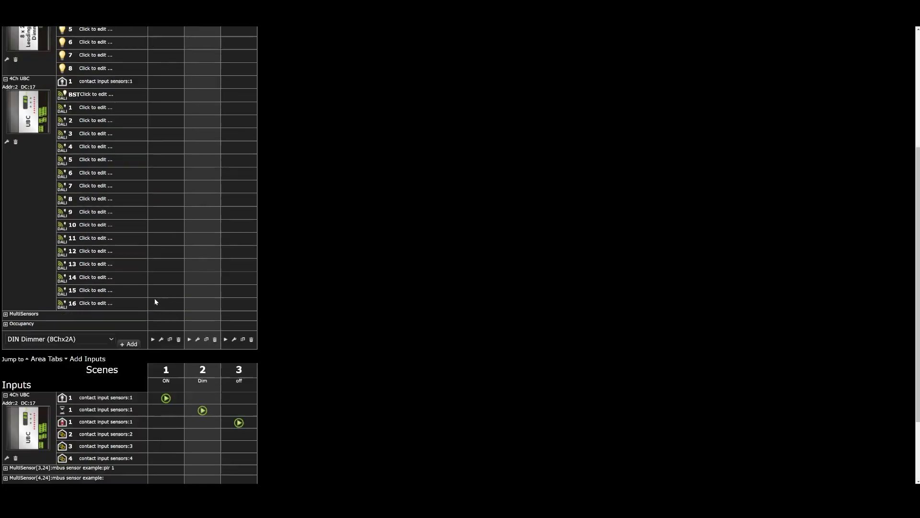
pyautogui.scroll(1, 162, 307)
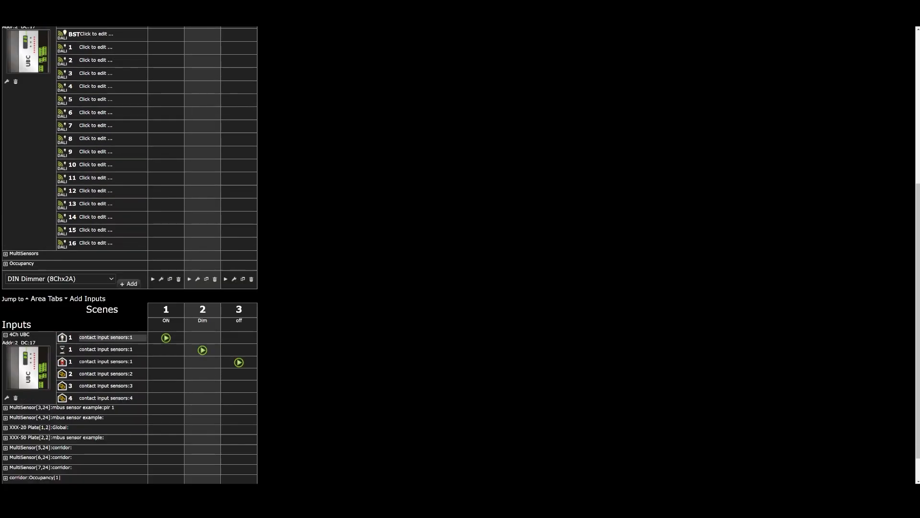
pyautogui.scroll(5, 167, 337)
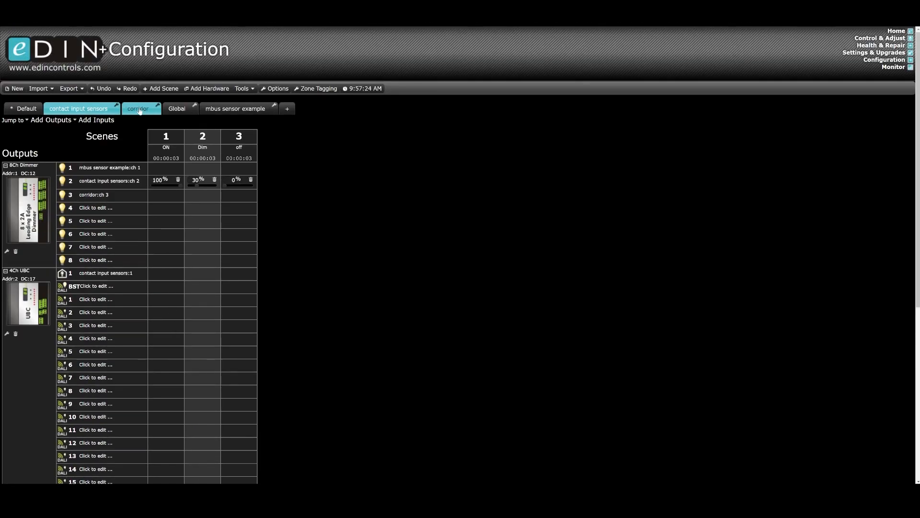
# Link the PIR channel contact input sensors:1 to the corridor occupancy object as a linked area and apply the configuration.
pyautogui.click(138, 110)
pyautogui.scroll(-1, 230, 361)
pyautogui.scroll(-7, 230, 360)
pyautogui.scroll(-1, 39, 426)
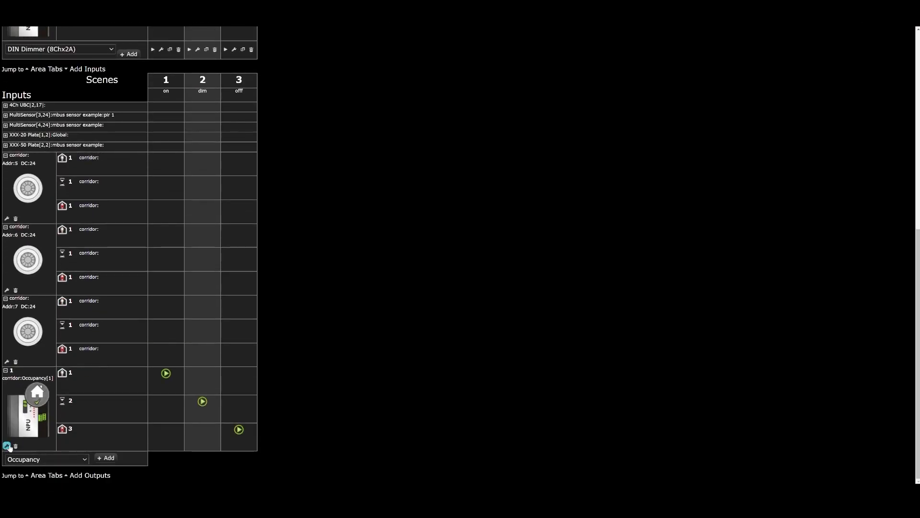
pyautogui.click(7, 447)
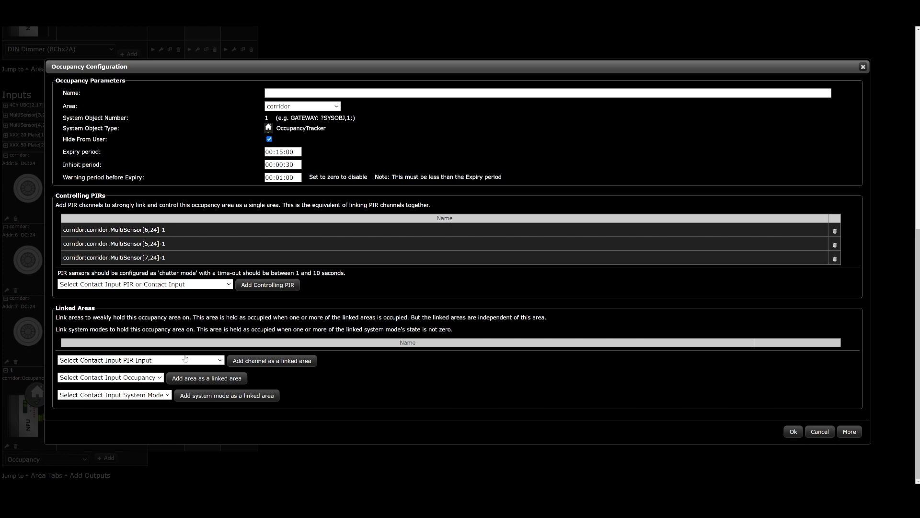
pyautogui.click(218, 360)
pyautogui.click(183, 378)
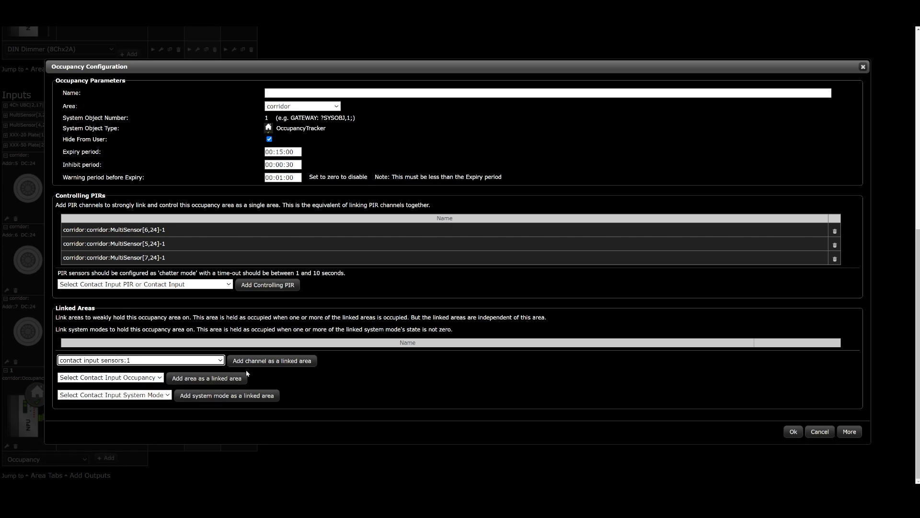
pyautogui.click(257, 361)
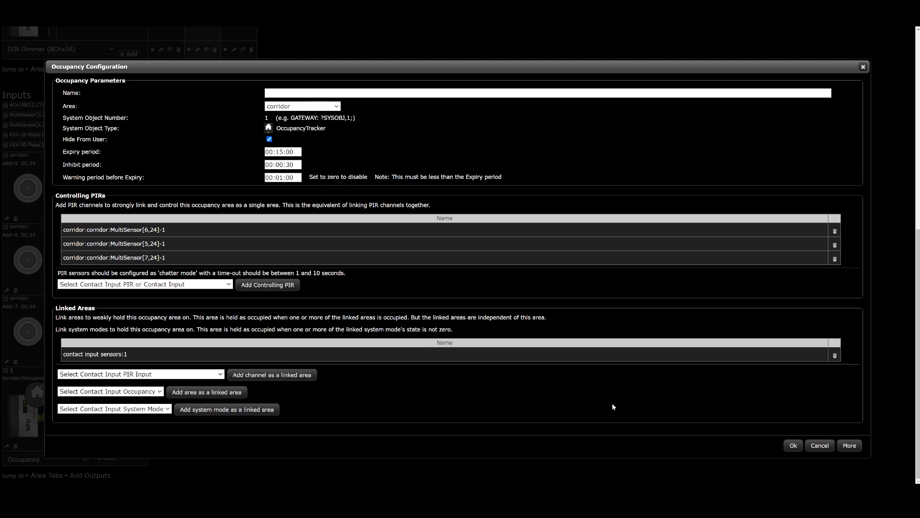
pyautogui.click(794, 446)
# Review the outputs, scenes and input triggers of the contact input sensors, corridor and mbus sensor example areas.
pyautogui.scroll(3, 460, 403)
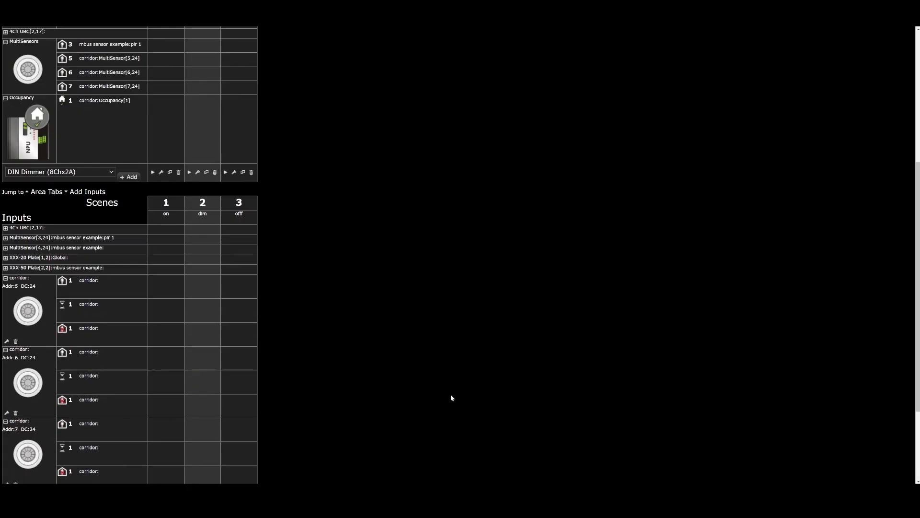
pyautogui.scroll(5, 451, 396)
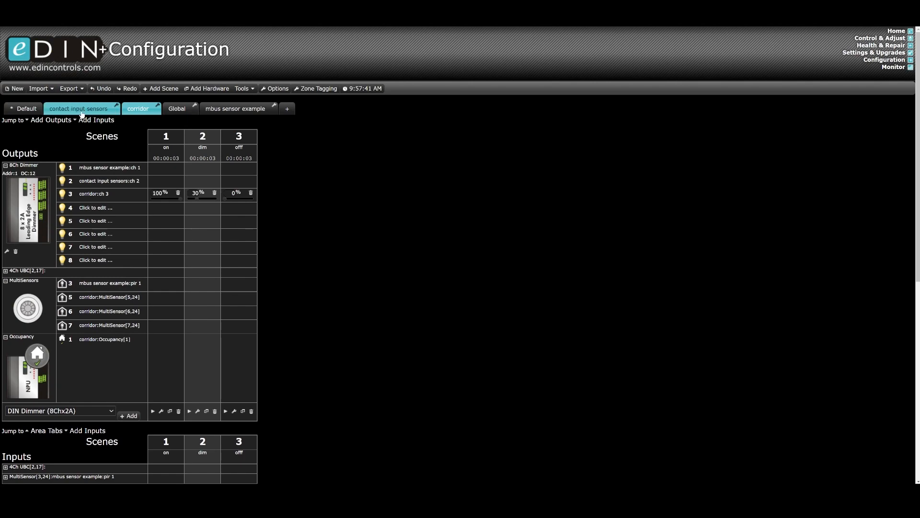
pyautogui.click(82, 110)
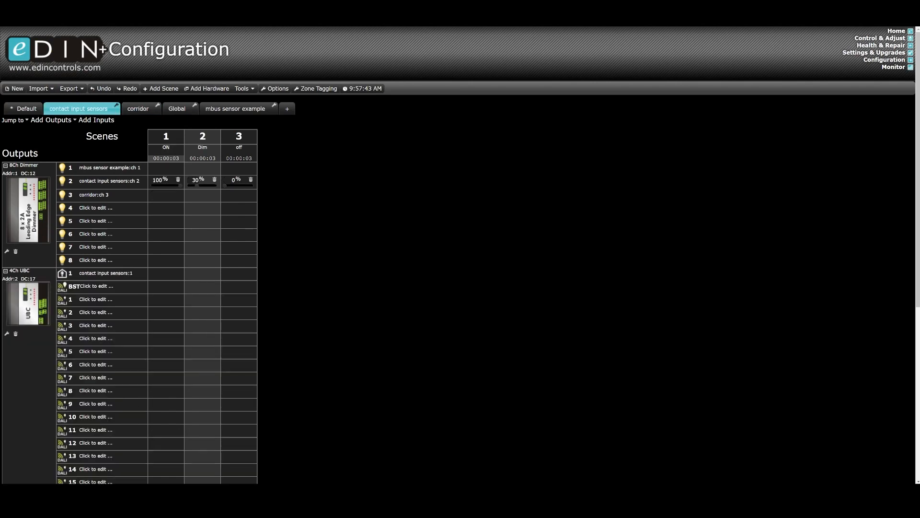
pyautogui.click(138, 112)
pyautogui.scroll(-3, 283, 261)
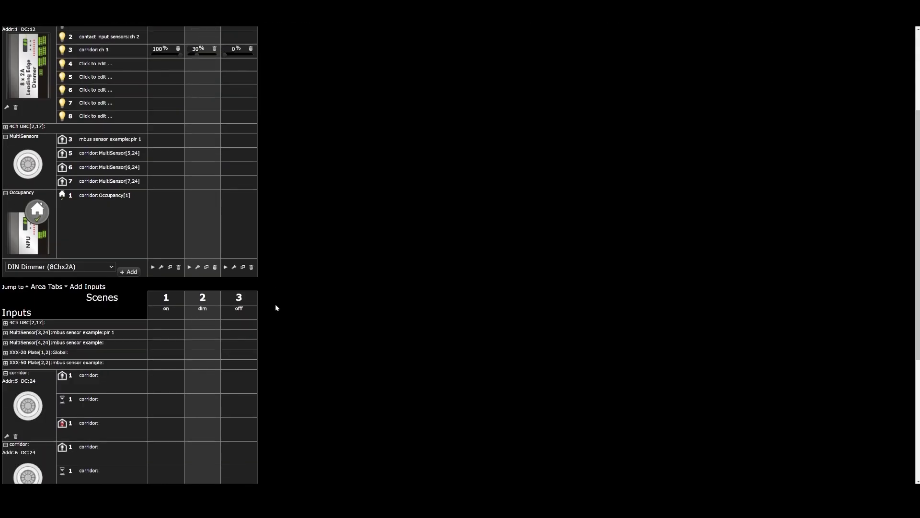
pyautogui.scroll(-4, 181, 266)
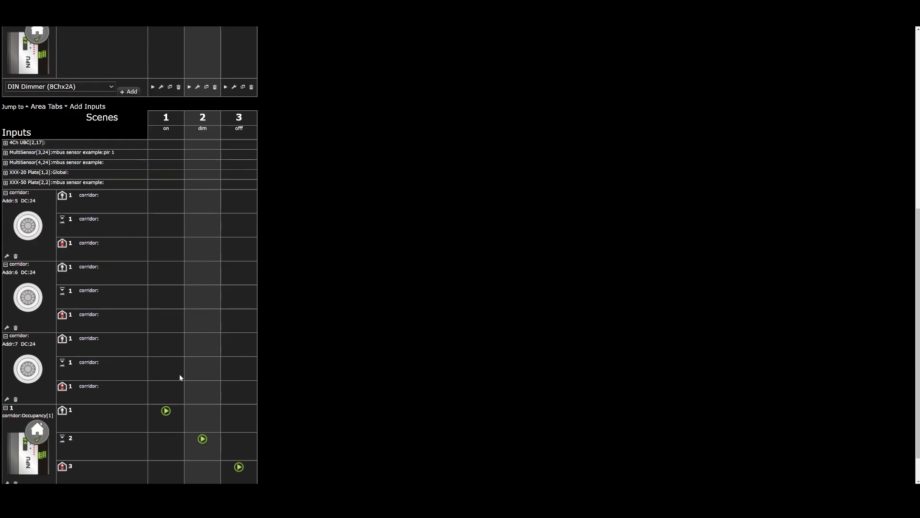
pyautogui.scroll(-1, 180, 384)
pyautogui.scroll(6, 216, 427)
pyautogui.scroll(2, 217, 424)
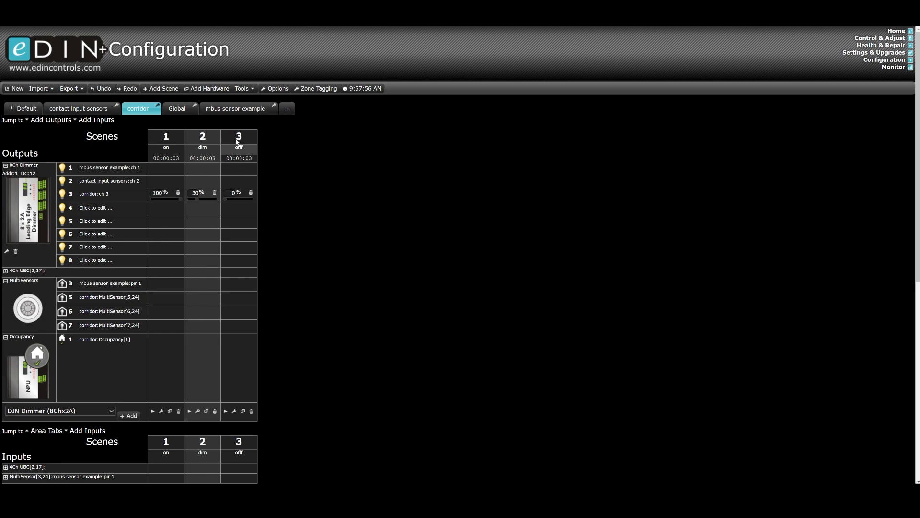
pyautogui.click(236, 117)
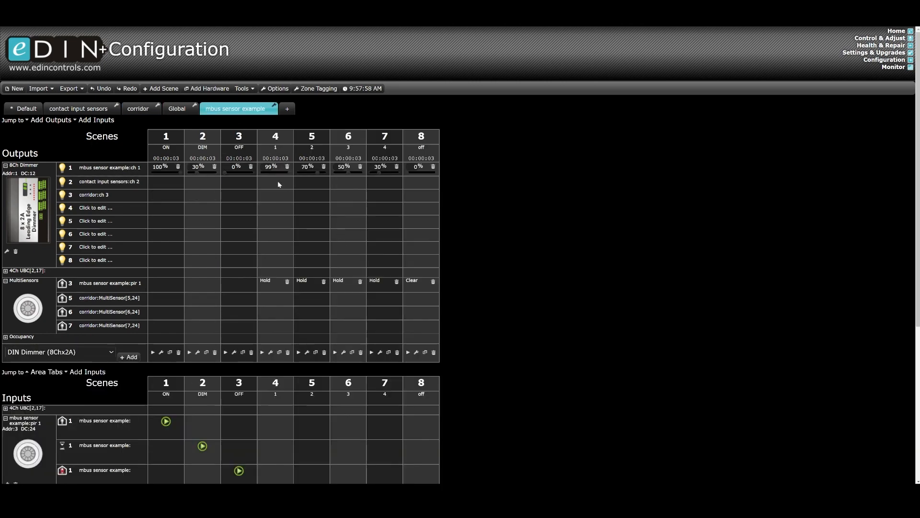
pyautogui.scroll(-3, 474, 211)
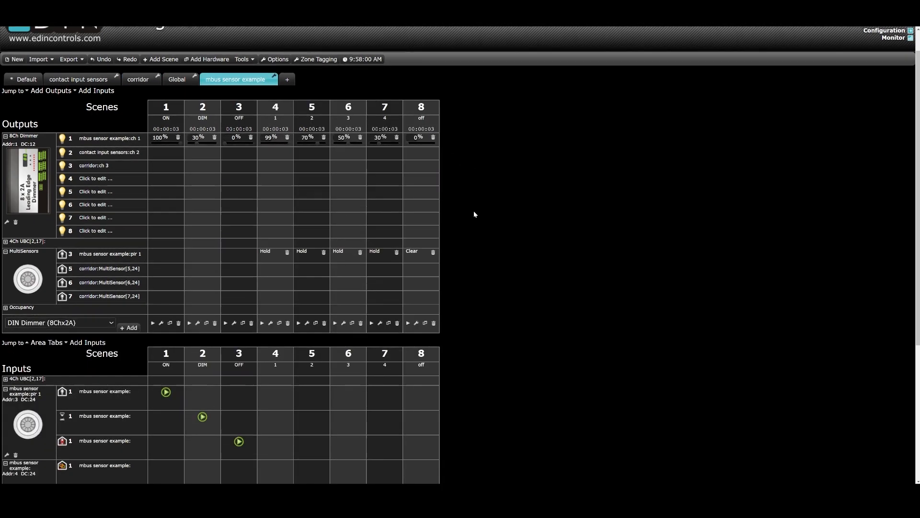
pyautogui.scroll(3, 442, 197)
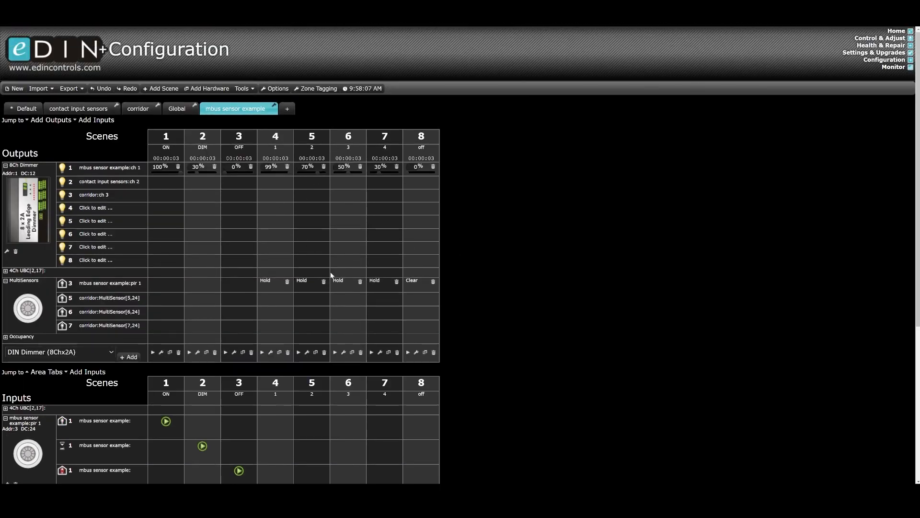
# Add a system mode named "logic room on or of" to the mbus sensor example area, keeping its Off and On states.
pyautogui.scroll(-5, 283, 302)
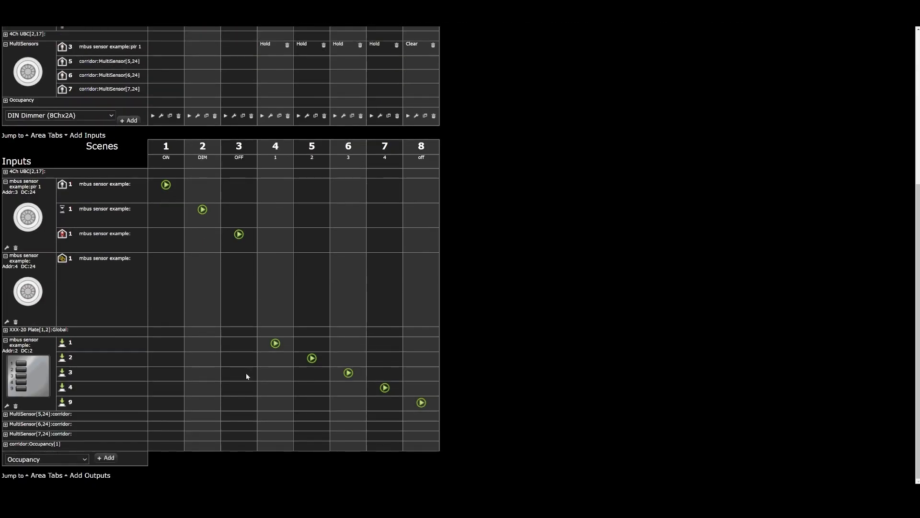
pyautogui.click(74, 459)
pyautogui.scroll(-2, 58, 383)
pyautogui.click(72, 396)
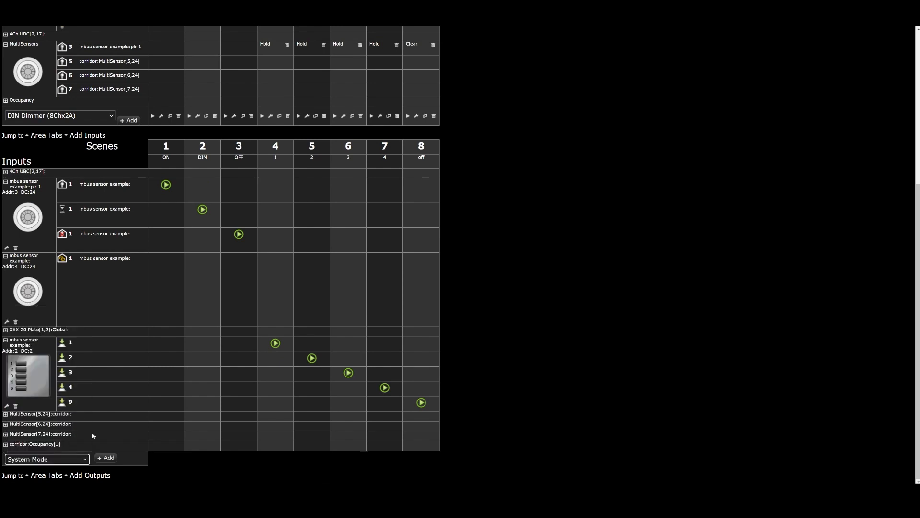
pyautogui.click(105, 458)
pyautogui.click(381, 183)
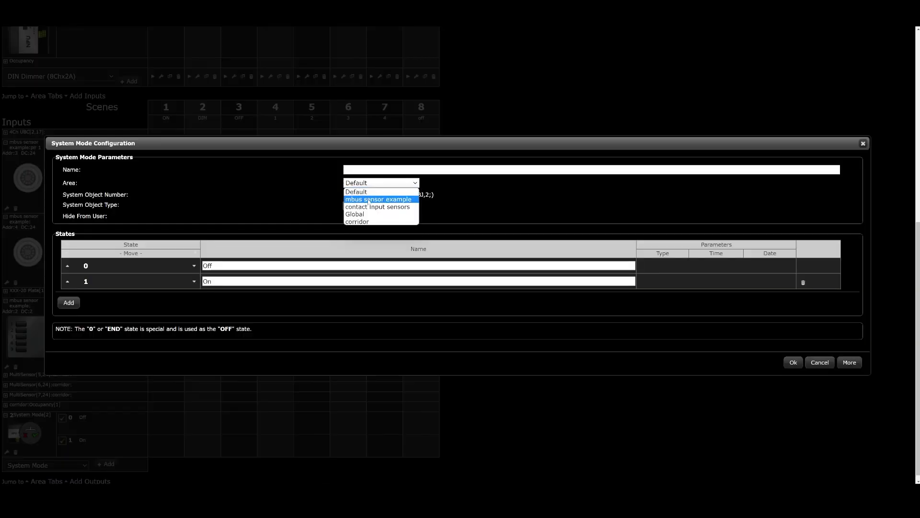
pyautogui.click(368, 200)
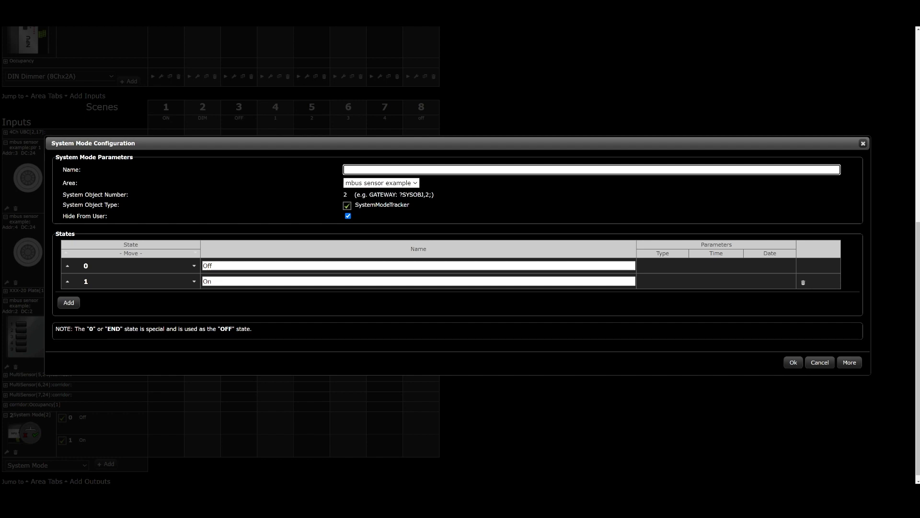
pyautogui.write('logic room on or of')
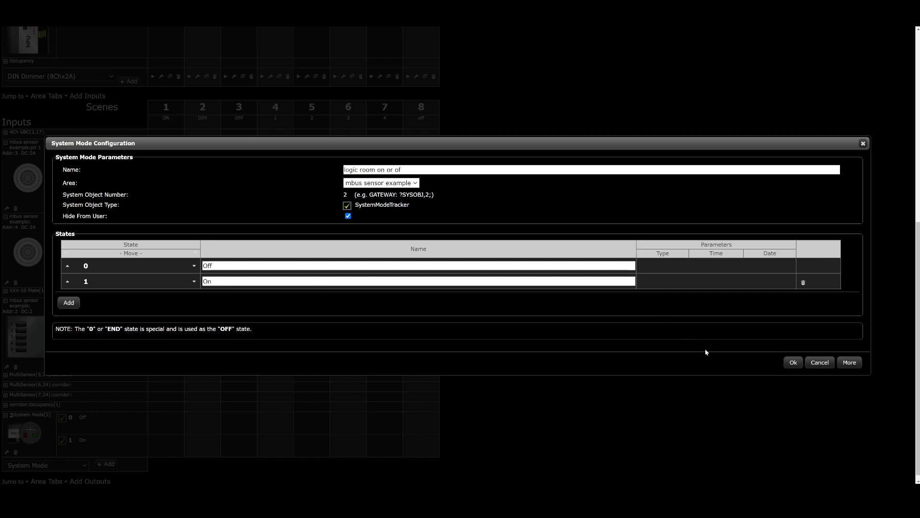
pyautogui.click(784, 362)
# Make mbus sensor example scenes 1, 2 and 4 to 7 set the logic room system mode On, and scenes 3 and 8 Off.
pyautogui.scroll(6, 408, 309)
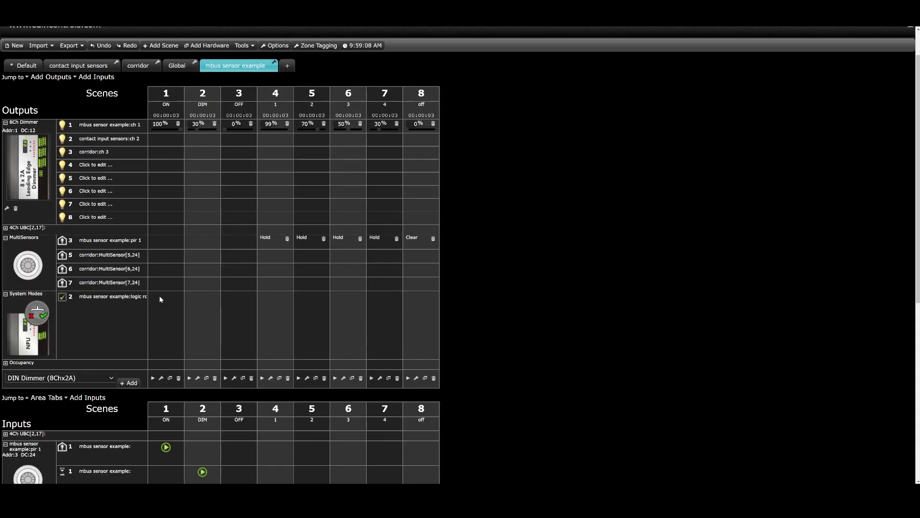
pyautogui.click(161, 294)
pyautogui.click(169, 311)
pyautogui.click(196, 296)
pyautogui.click(211, 311)
pyautogui.click(231, 295)
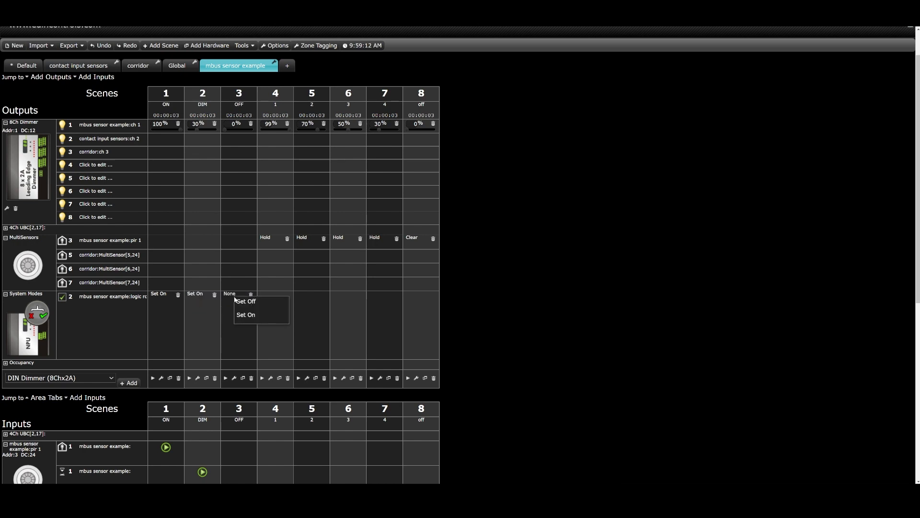
pyautogui.click(242, 298)
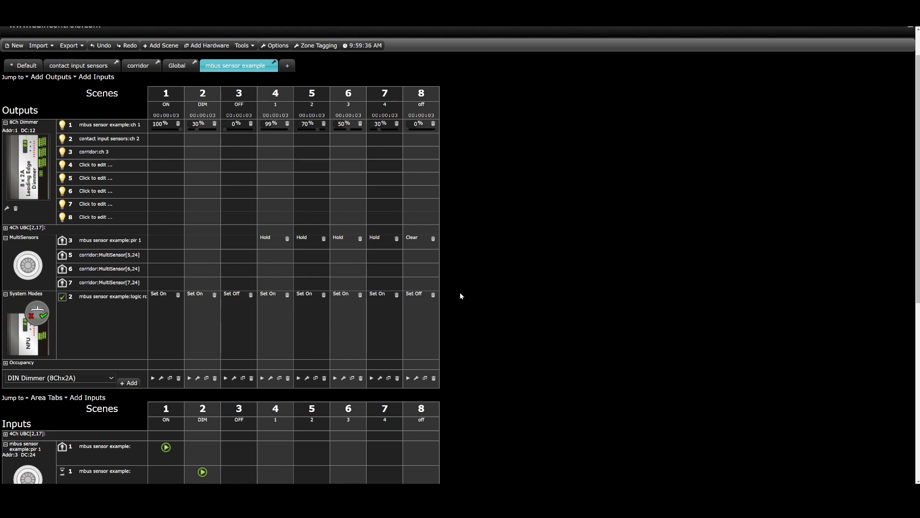
# Link the system mode mbus sensor example:logic room on or of to the corridor occupancy object as a linked area.
pyautogui.click(138, 65)
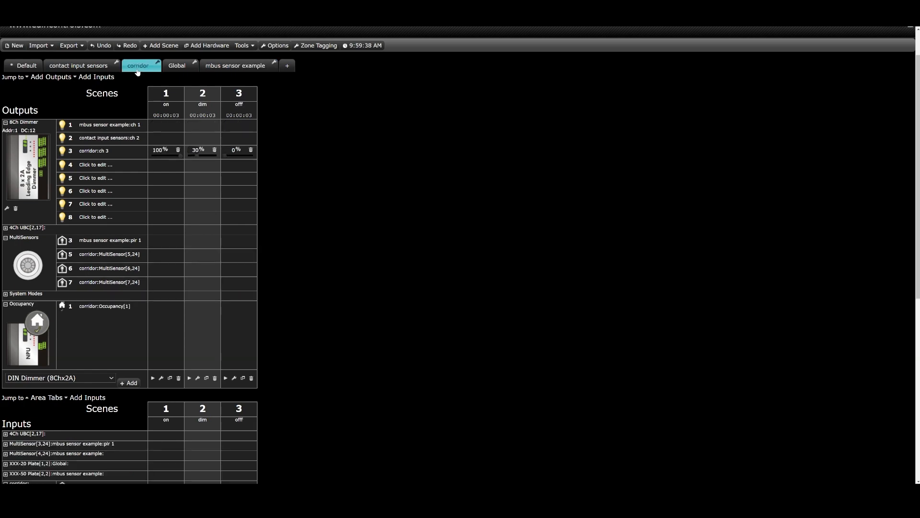
pyautogui.scroll(-7, 287, 280)
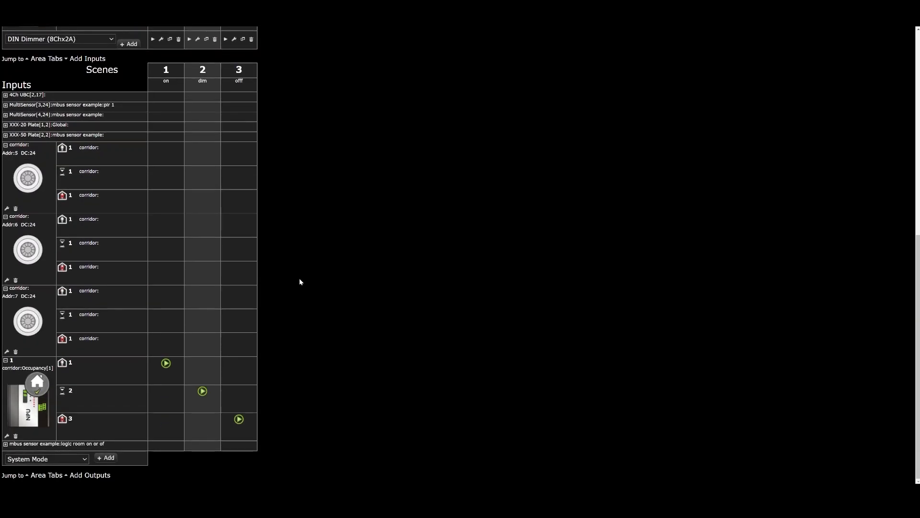
pyautogui.click(7, 435)
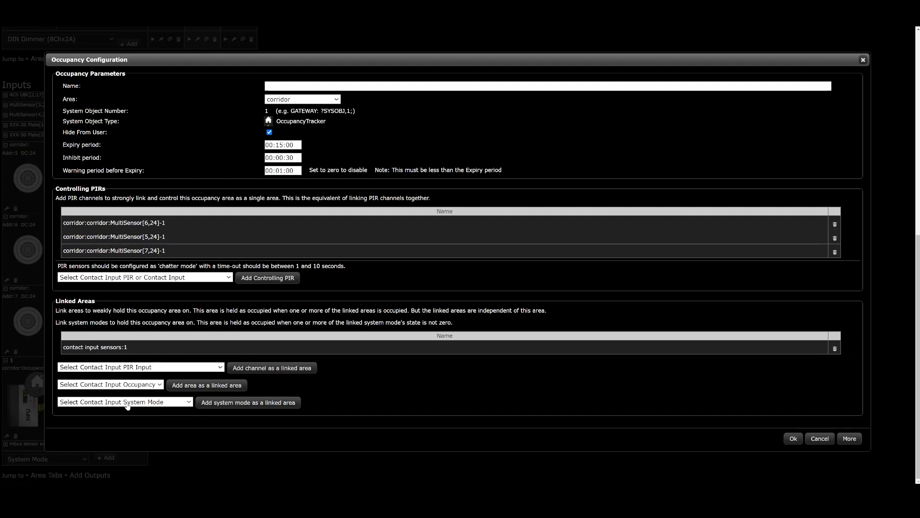
pyautogui.click(127, 402)
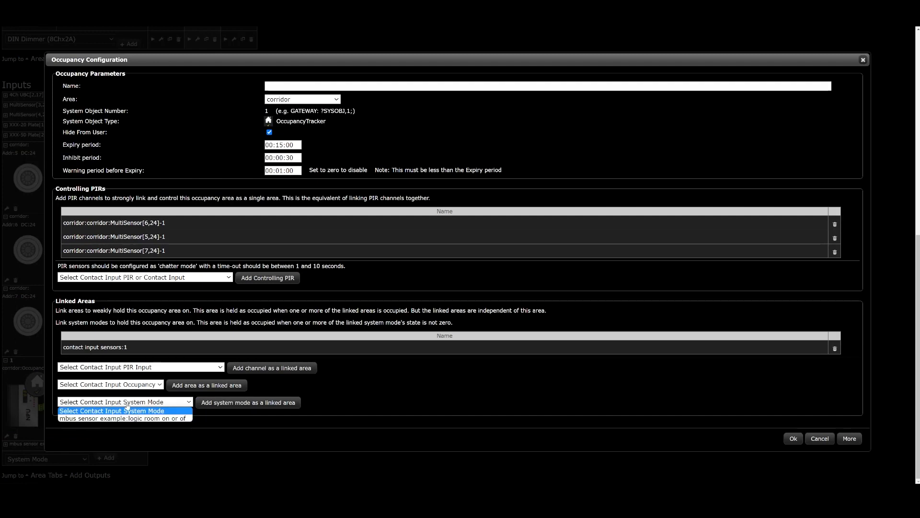
pyautogui.click(127, 405)
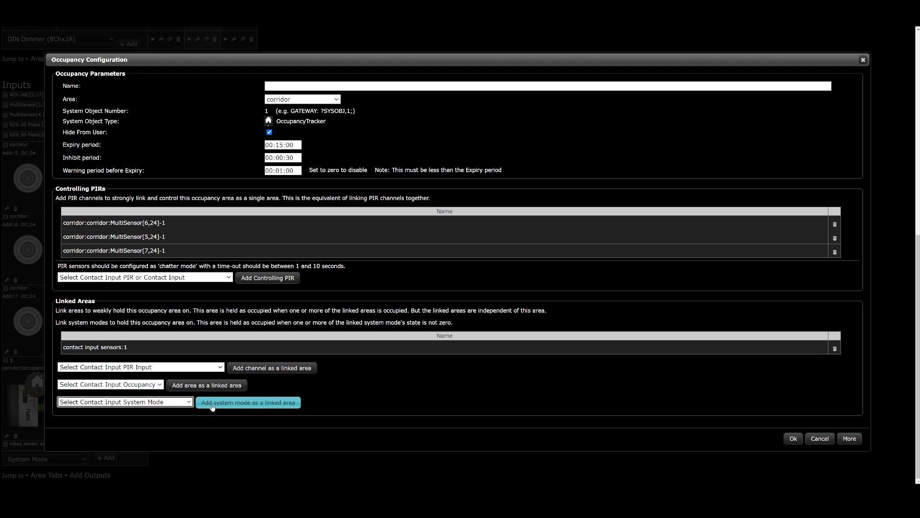
pyautogui.click(174, 404)
pyautogui.click(171, 418)
pyautogui.click(225, 404)
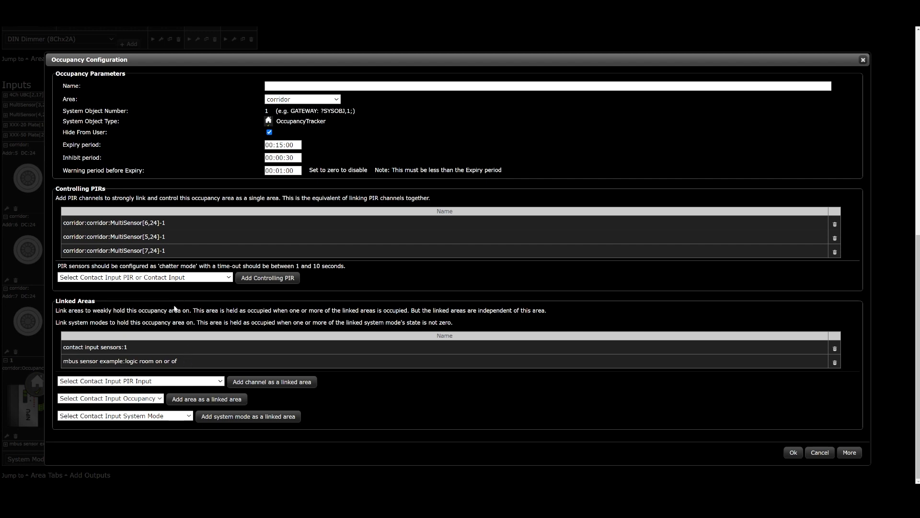
pyautogui.click(794, 452)
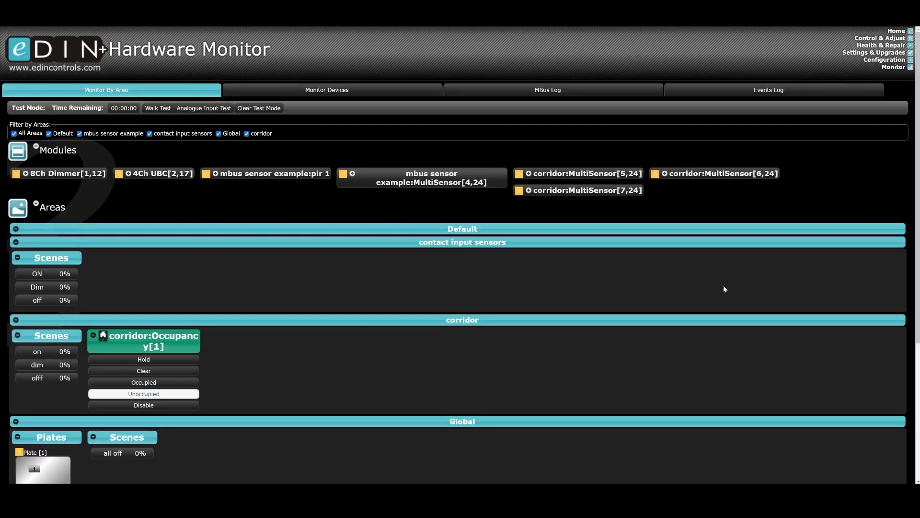
# Test the corridor occupancy link in the Hardware Monitor by setting the logic room system mode On and back Off.
pyautogui.scroll(-2, 710, 294)
pyautogui.scroll(-2, 720, 274)
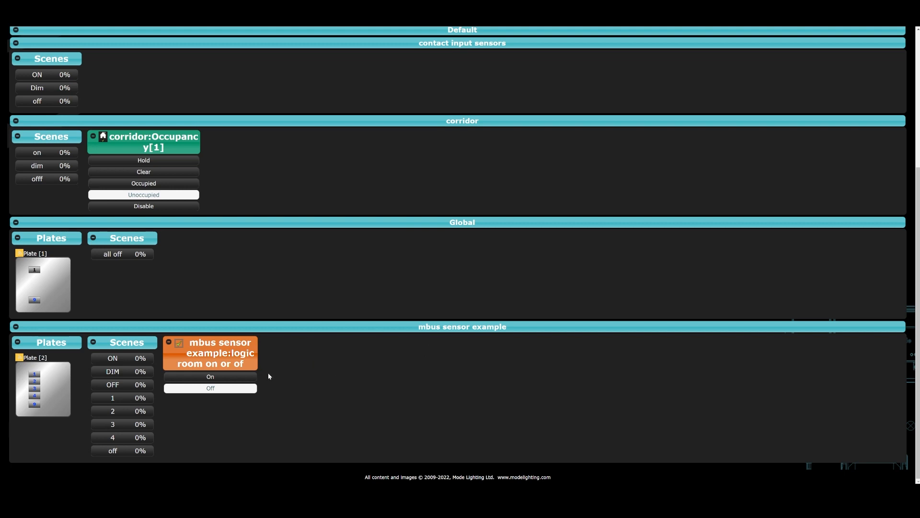
pyautogui.click(228, 379)
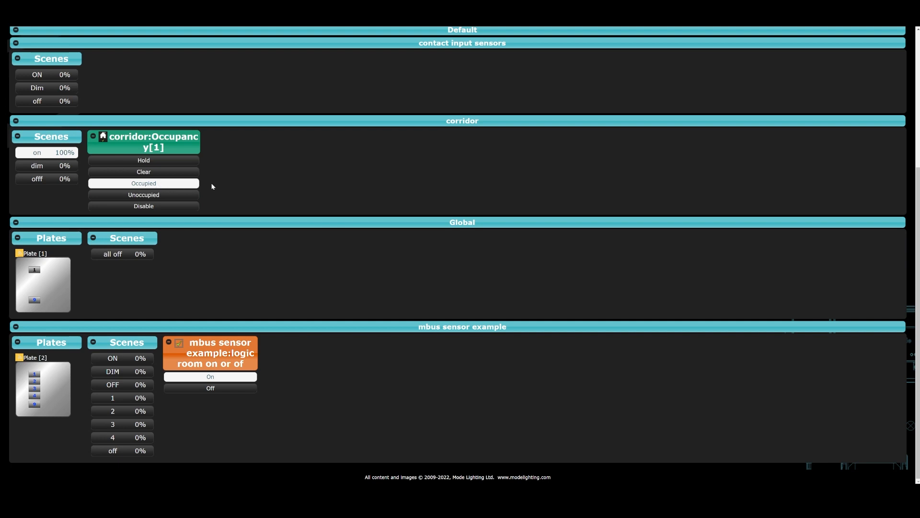
pyautogui.click(226, 388)
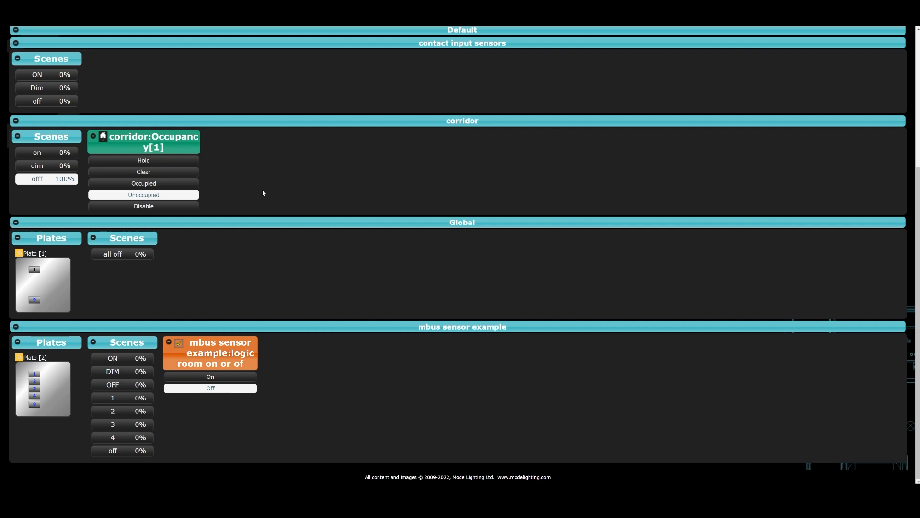
# Examine the current channel states of corridor:MultiSensor[6,24] and the four contact inputs of 4Ch UBC[2,17].
pyautogui.scroll(4, 294, 329)
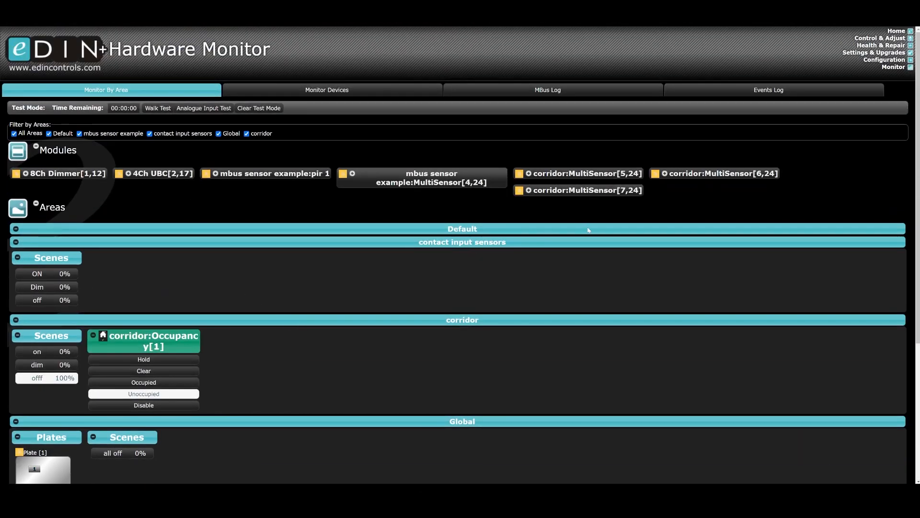
pyautogui.click(665, 174)
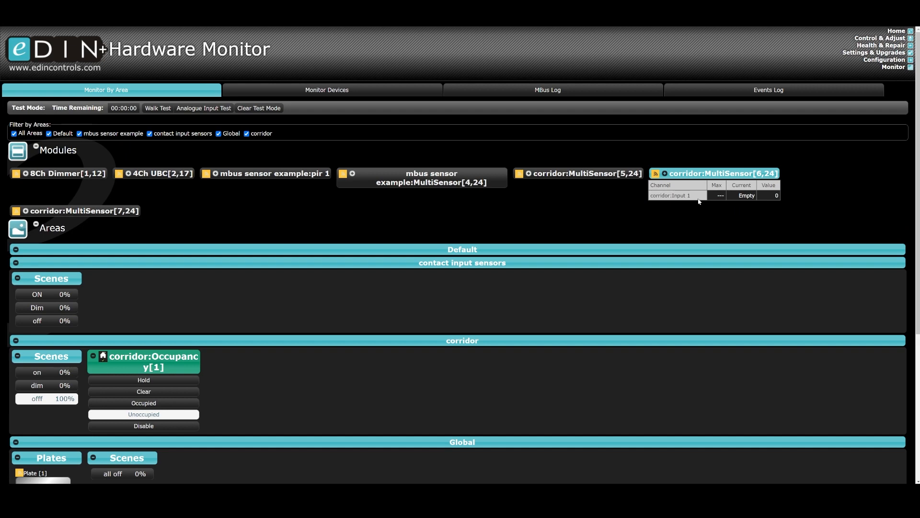
pyautogui.doubleClick(757, 196)
pyautogui.click(128, 173)
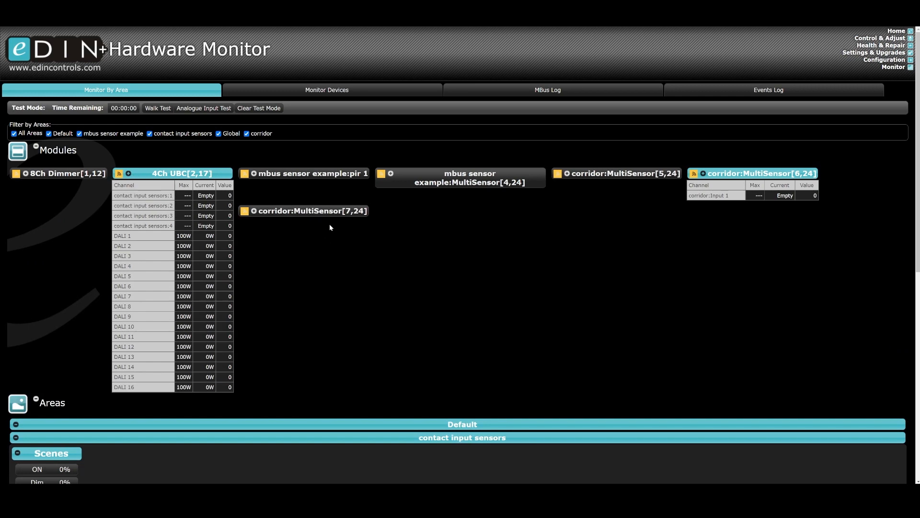
pyautogui.moveTo(145, 196); pyautogui.dragTo(182, 196)
pyautogui.doubleClick(206, 196)
pyautogui.doubleClick(207, 205)
pyautogui.doubleClick(215, 216)
pyautogui.moveTo(202, 225); pyautogui.dragTo(214, 226)
# Run a walk test with a 01:00:00 timeout and a 20-second walk test period, and end the test mode.
pyautogui.click(152, 110)
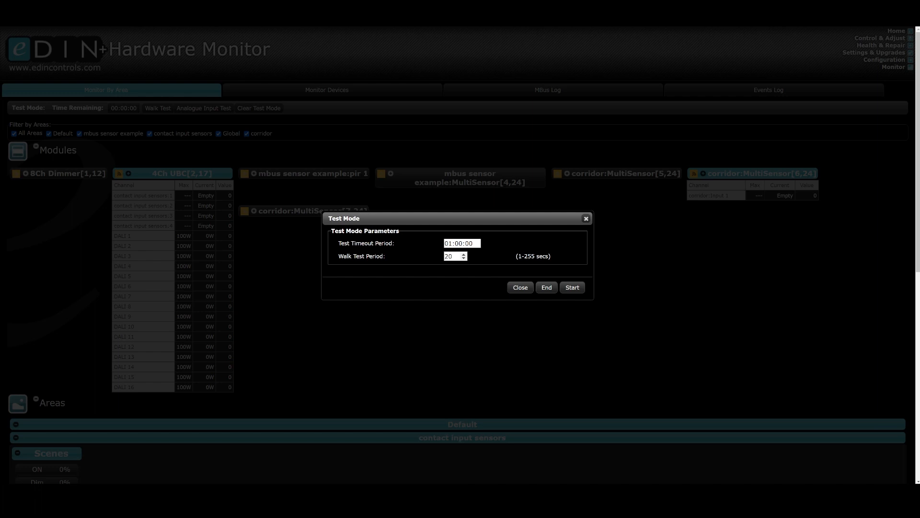
pyautogui.click(573, 287)
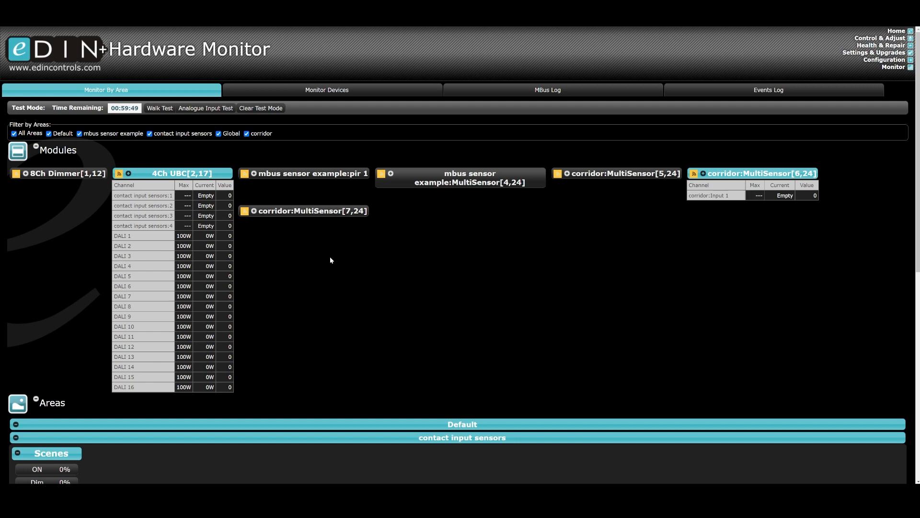
pyautogui.click(263, 110)
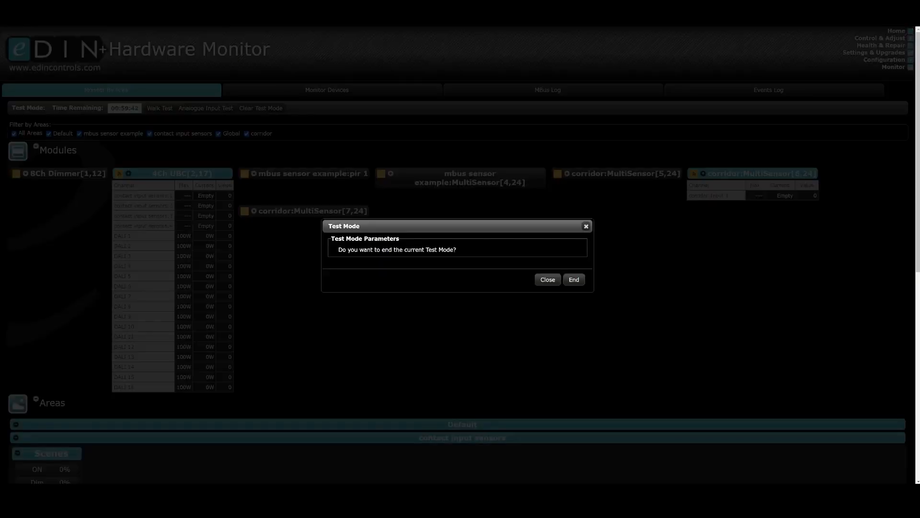
pyautogui.click(546, 280)
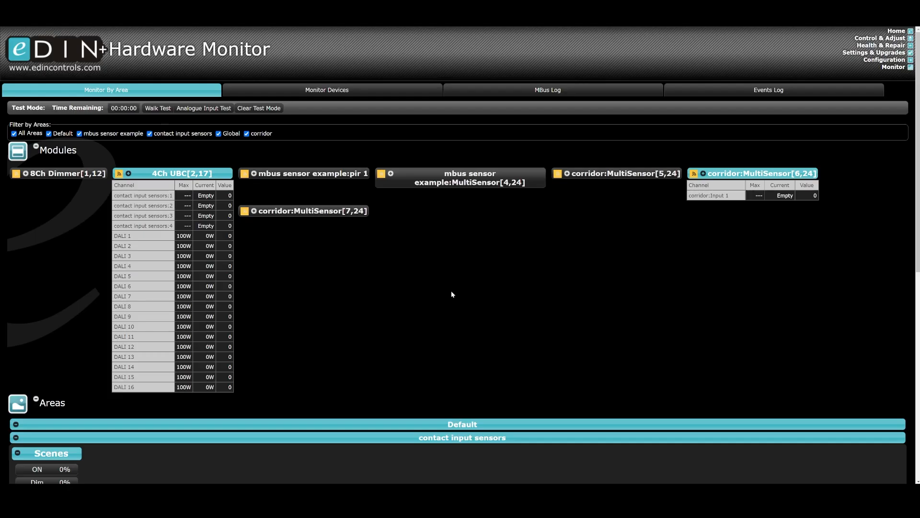